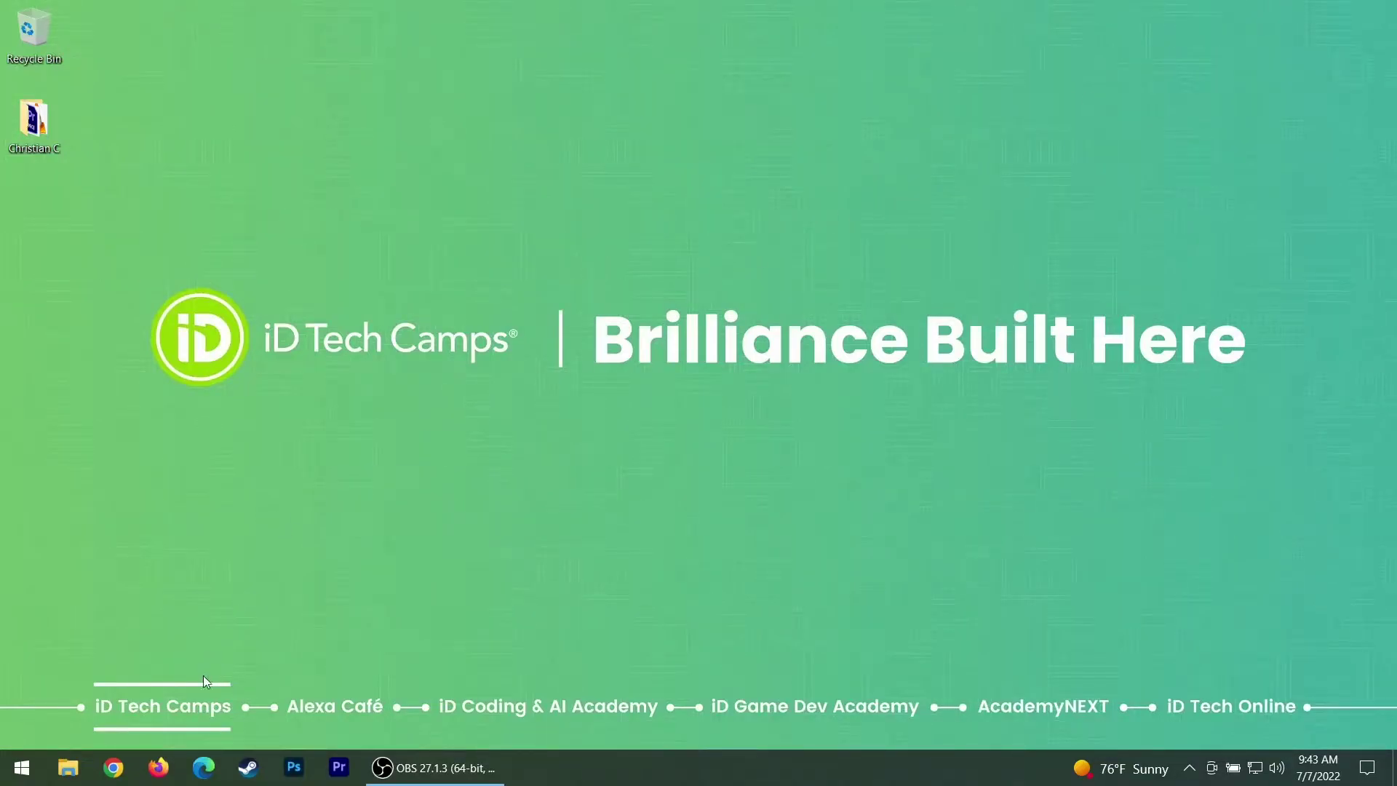
Launch Chrome under the Xbox profile, search 'xbox game pass cloud gaming pc', and open Xbox Cloud Gaming (Beta)
{"action": "left_click", "coordinate": [114, 767]}
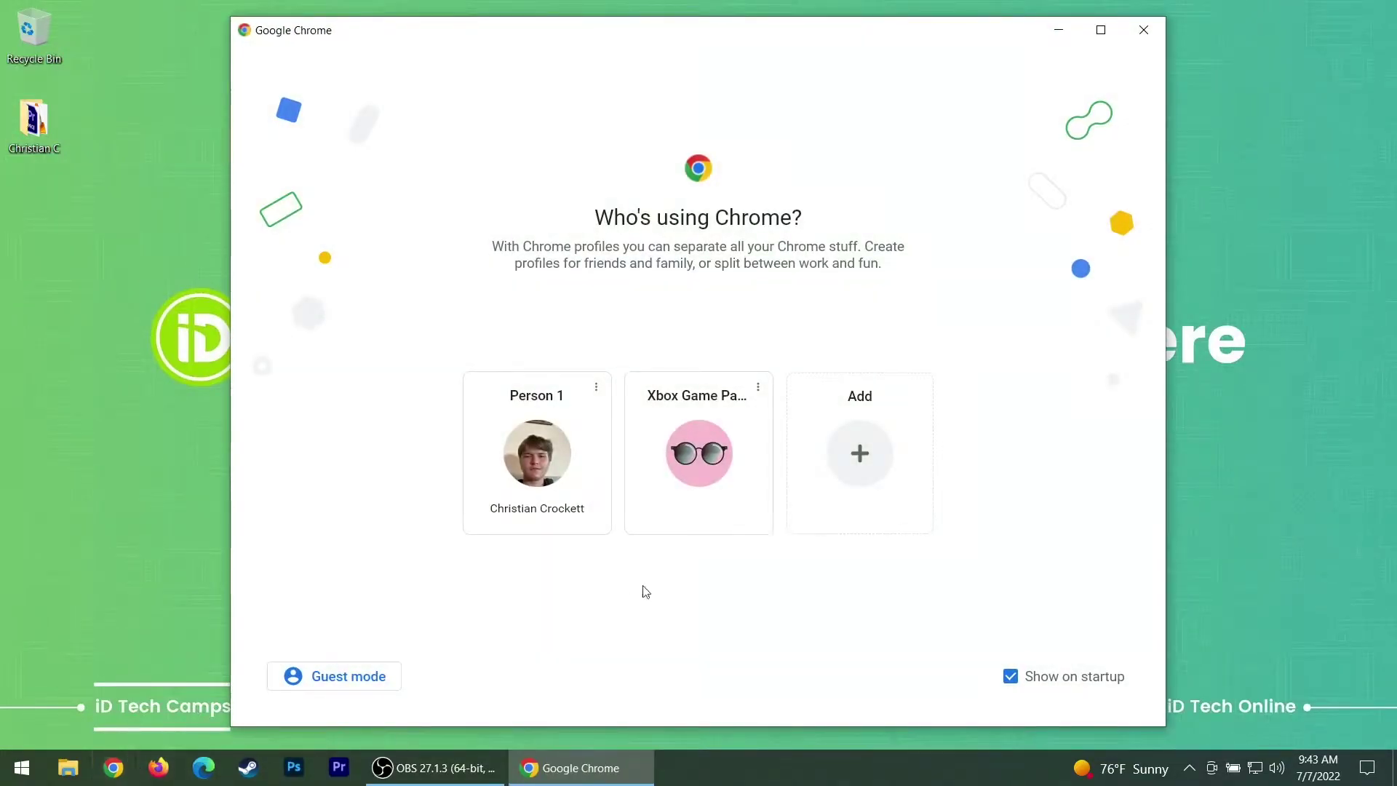
{"action": "left_click", "coordinate": [718, 428]}
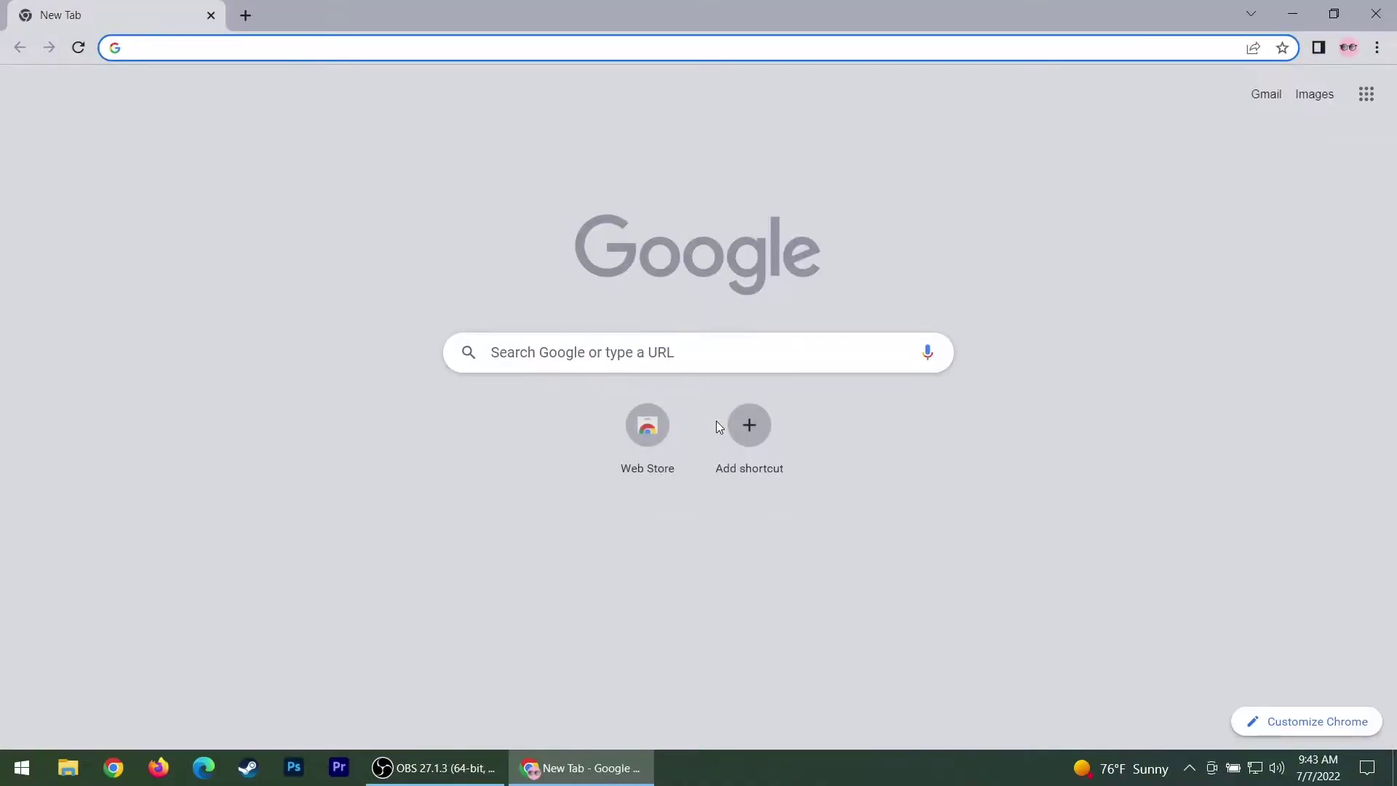
{"action": "type", "text": "xbox game pass cloud gaming pc"}
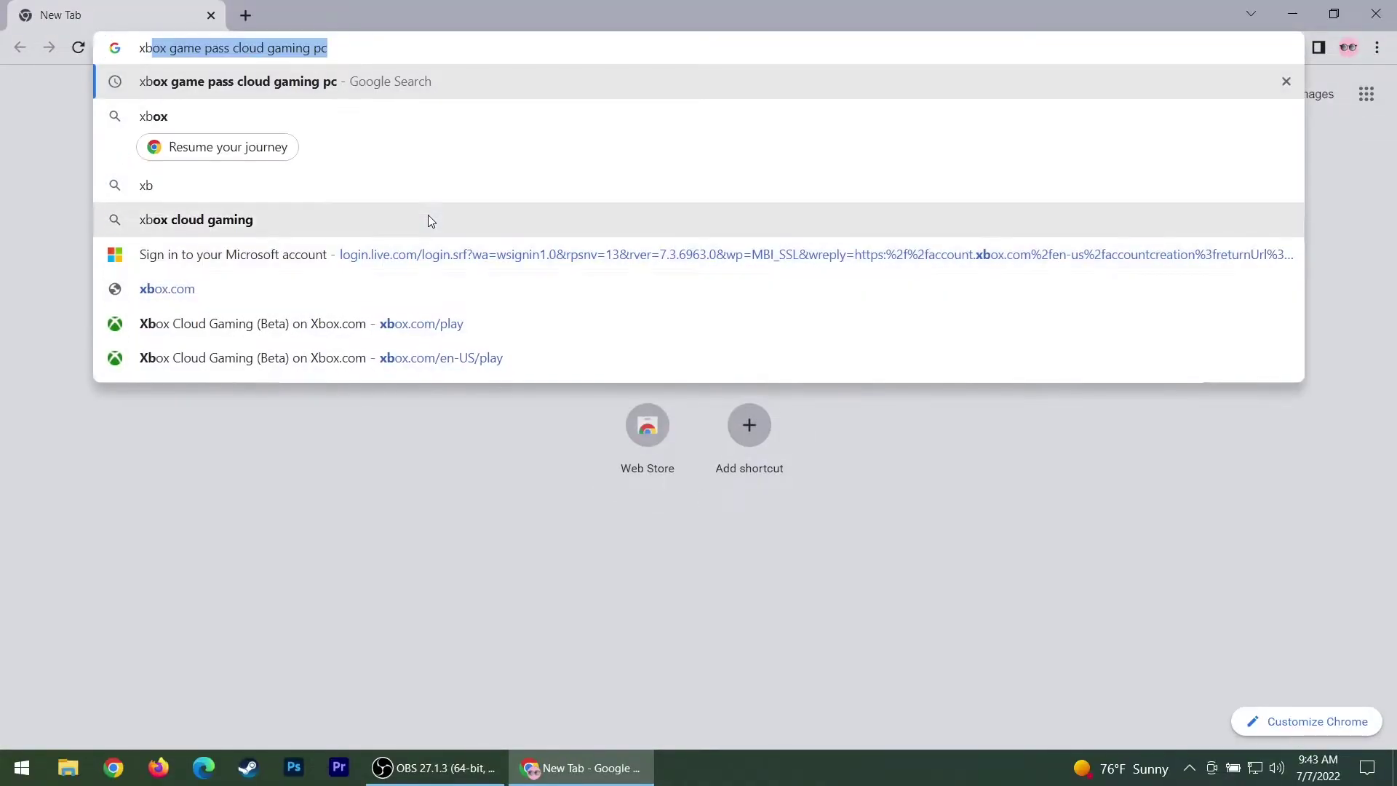
{"action": "left_click", "coordinate": [339, 81]}
{"action": "left_click_drag", "start_coordinate": [402, 108], "coordinate": [443, 102]}
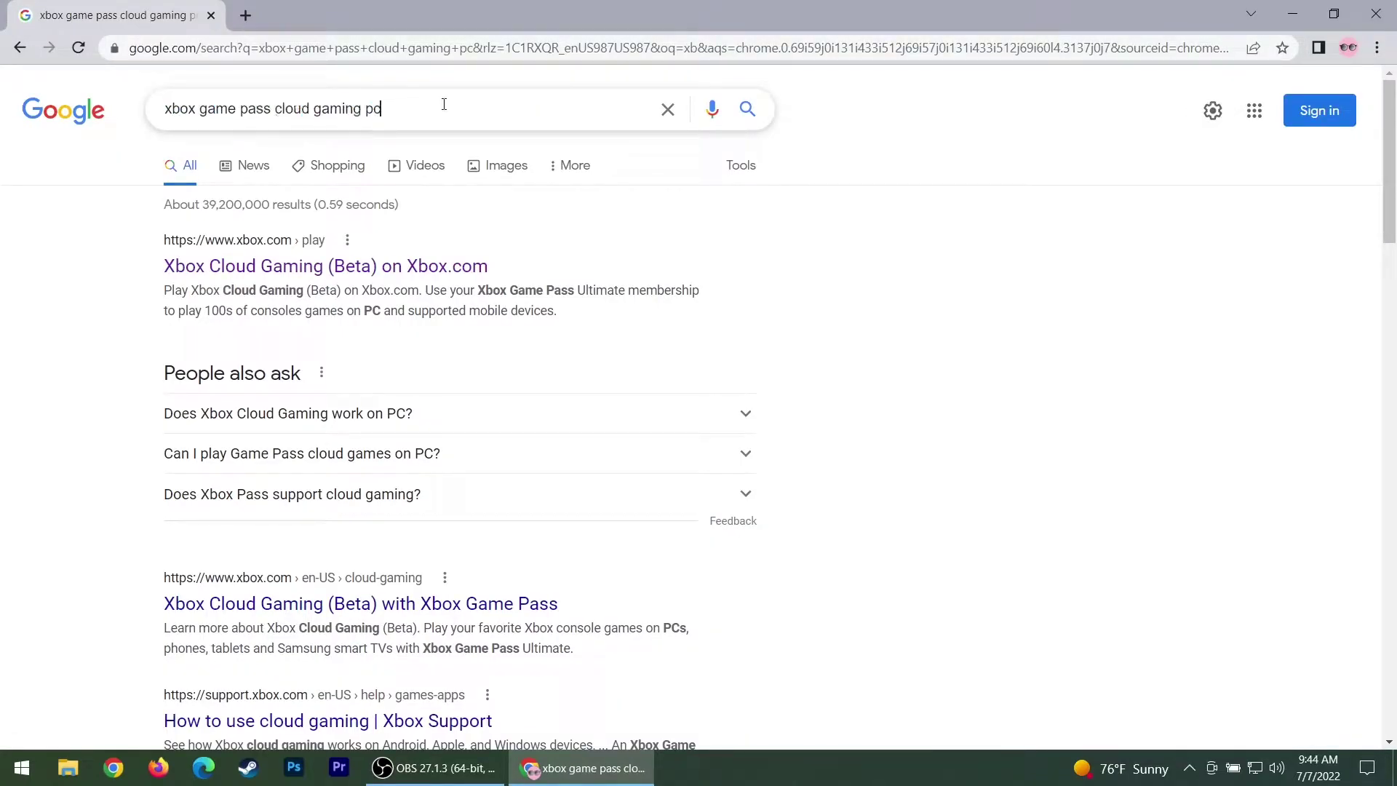
{"action": "left_click", "coordinate": [34, 250]}
Let xbox.com/play finish loading, then add a blank new tab beside it
{"action": "left_click", "coordinate": [201, 274]}
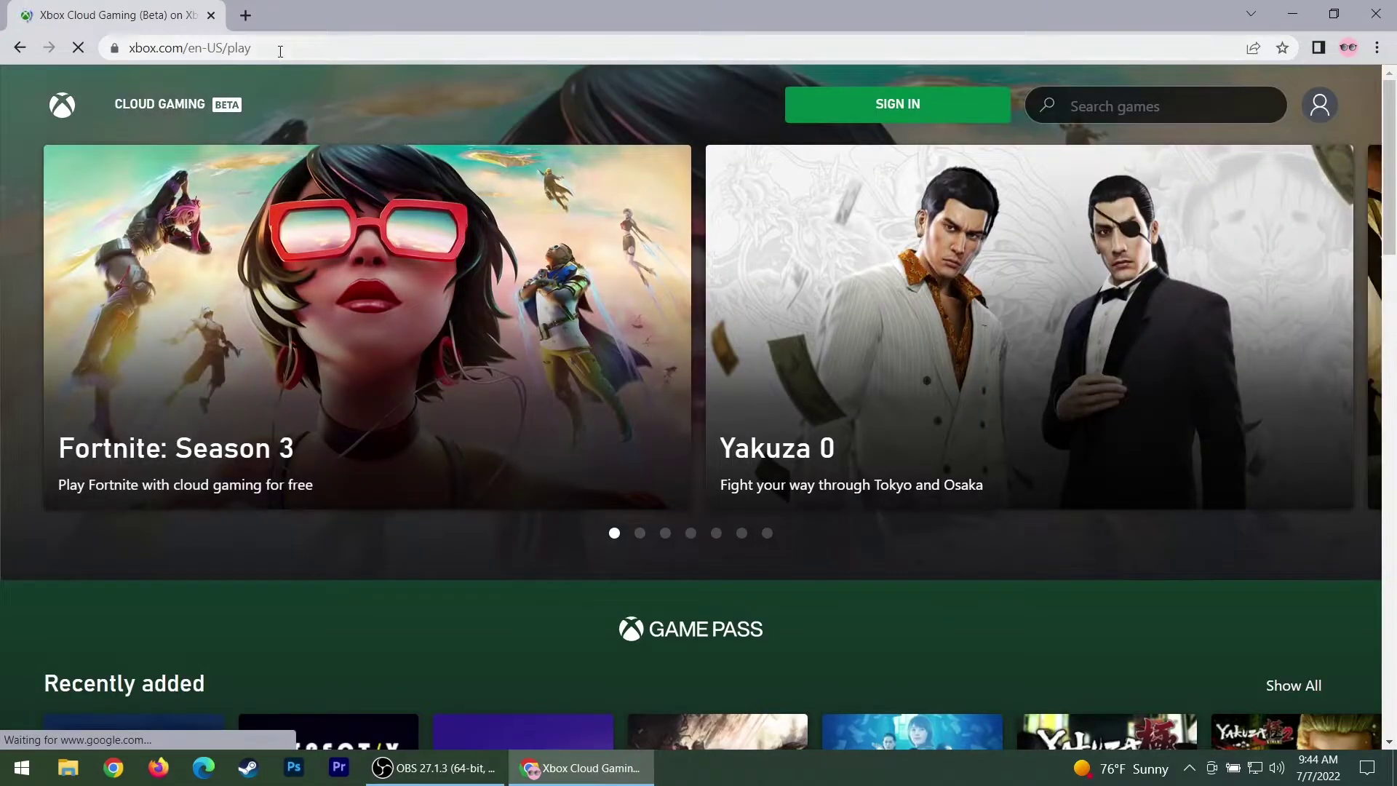
{"action": "left_click", "coordinate": [117, 45]}
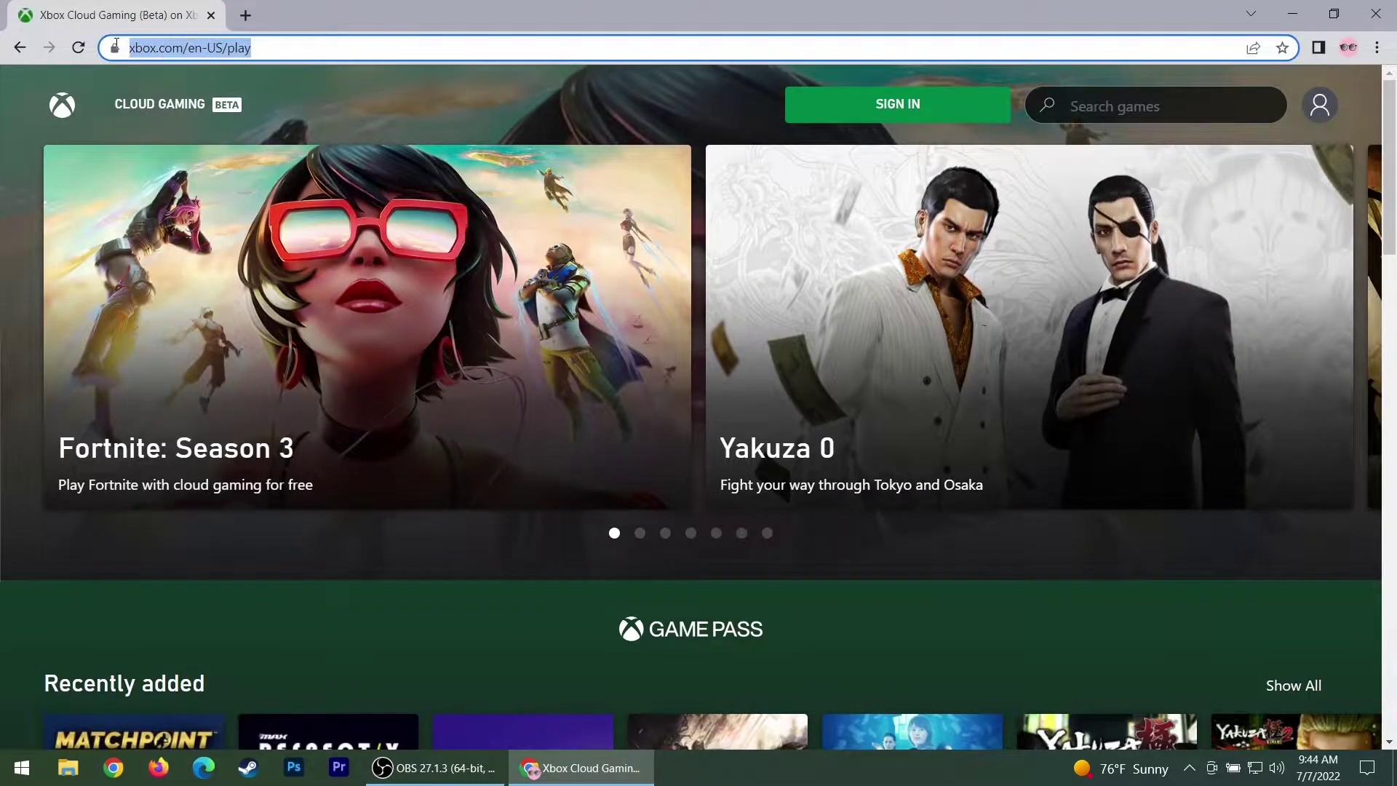
{"action": "left_click", "coordinate": [699, 553]}
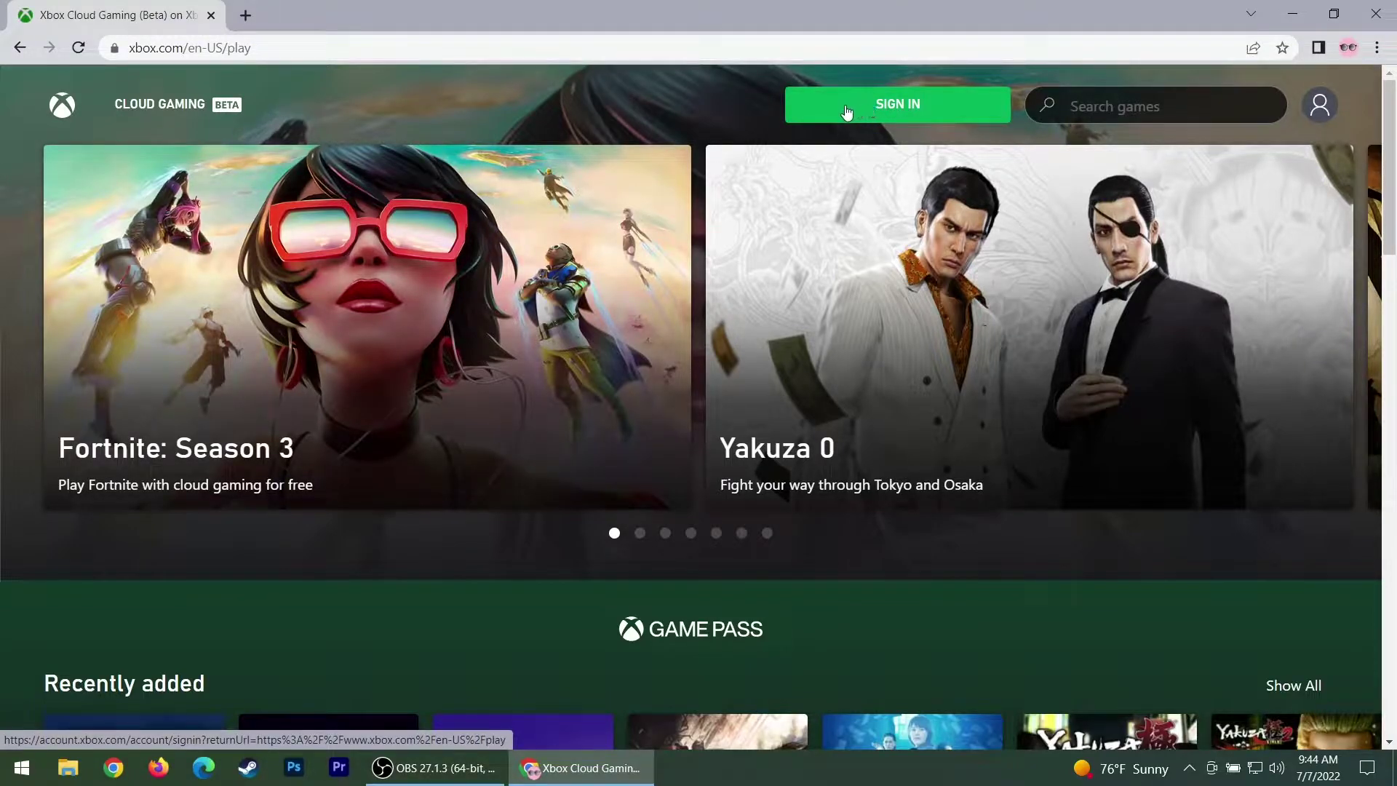
{"action": "left_click", "coordinate": [247, 16]}
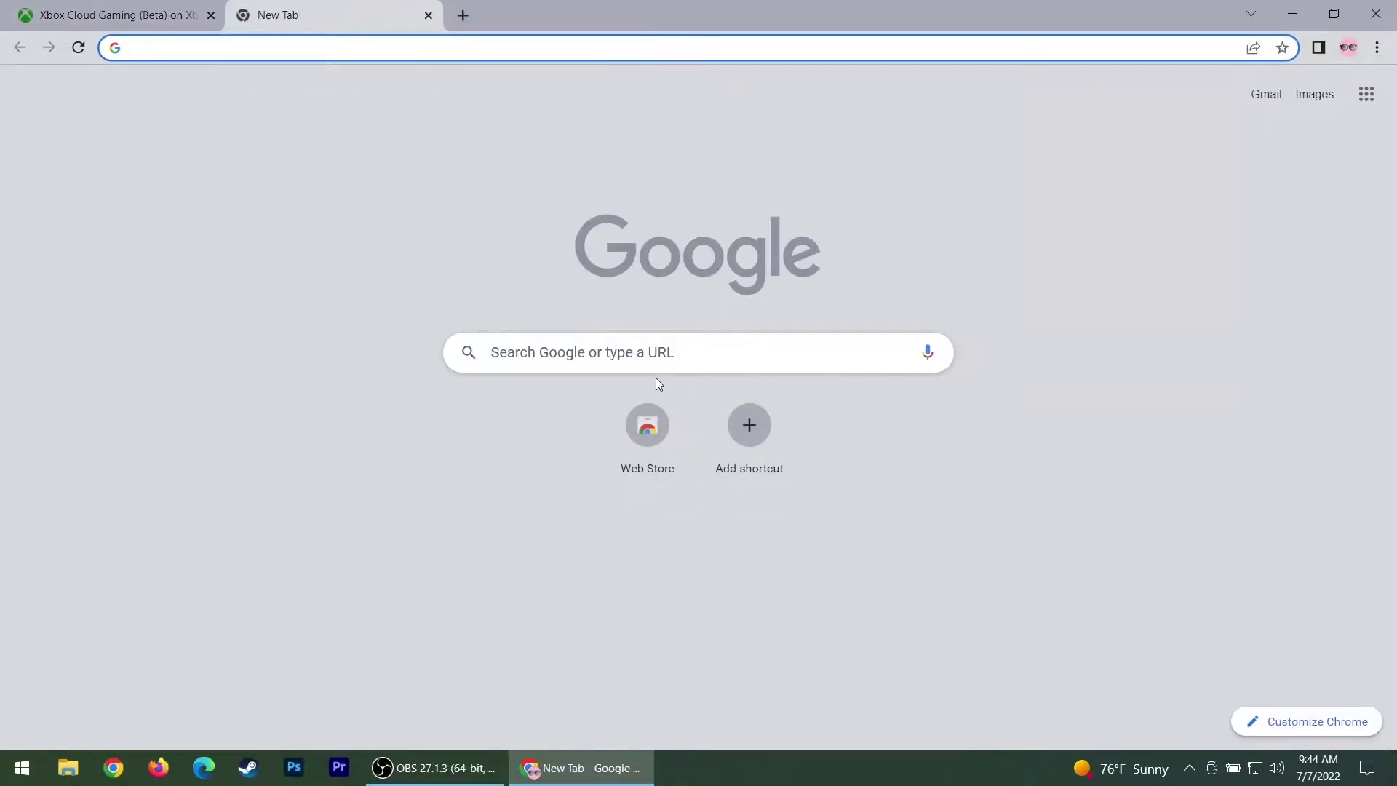
From the Web Store shortcut, search the store for 'xcloud keyboard'
{"action": "left_click", "coordinate": [650, 439]}
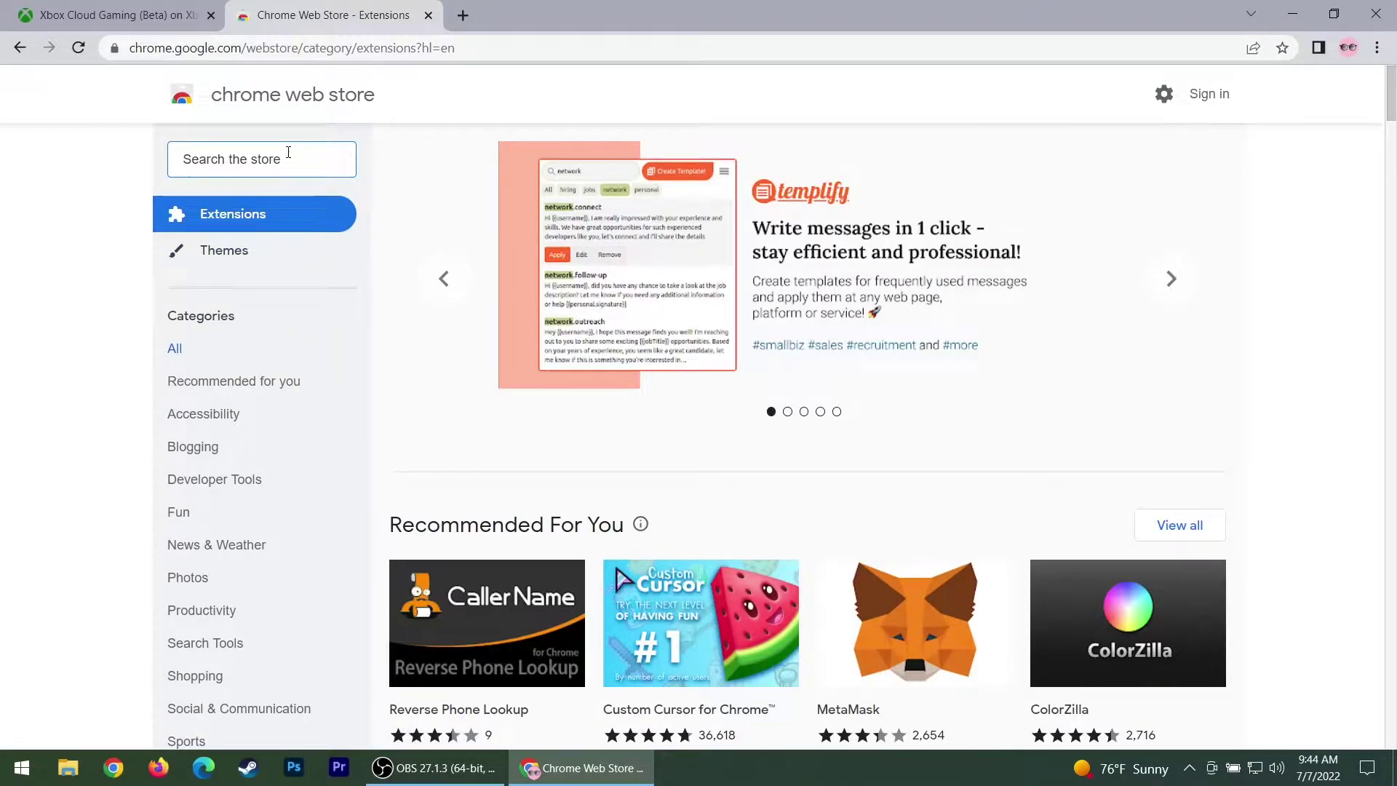
{"action": "left_click", "coordinate": [289, 153]}
{"action": "type", "text": "xclo"}
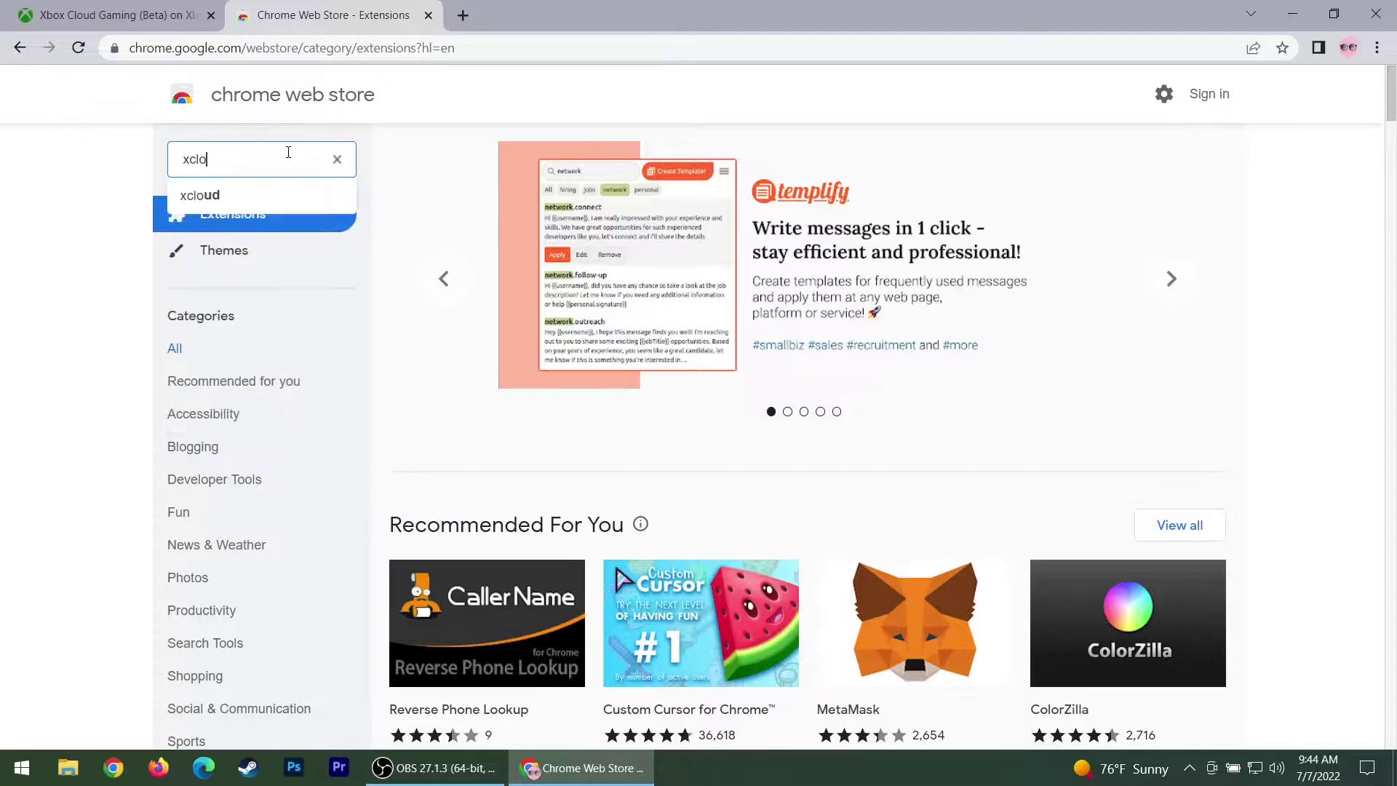
{"action": "type", "text": "ud key"}
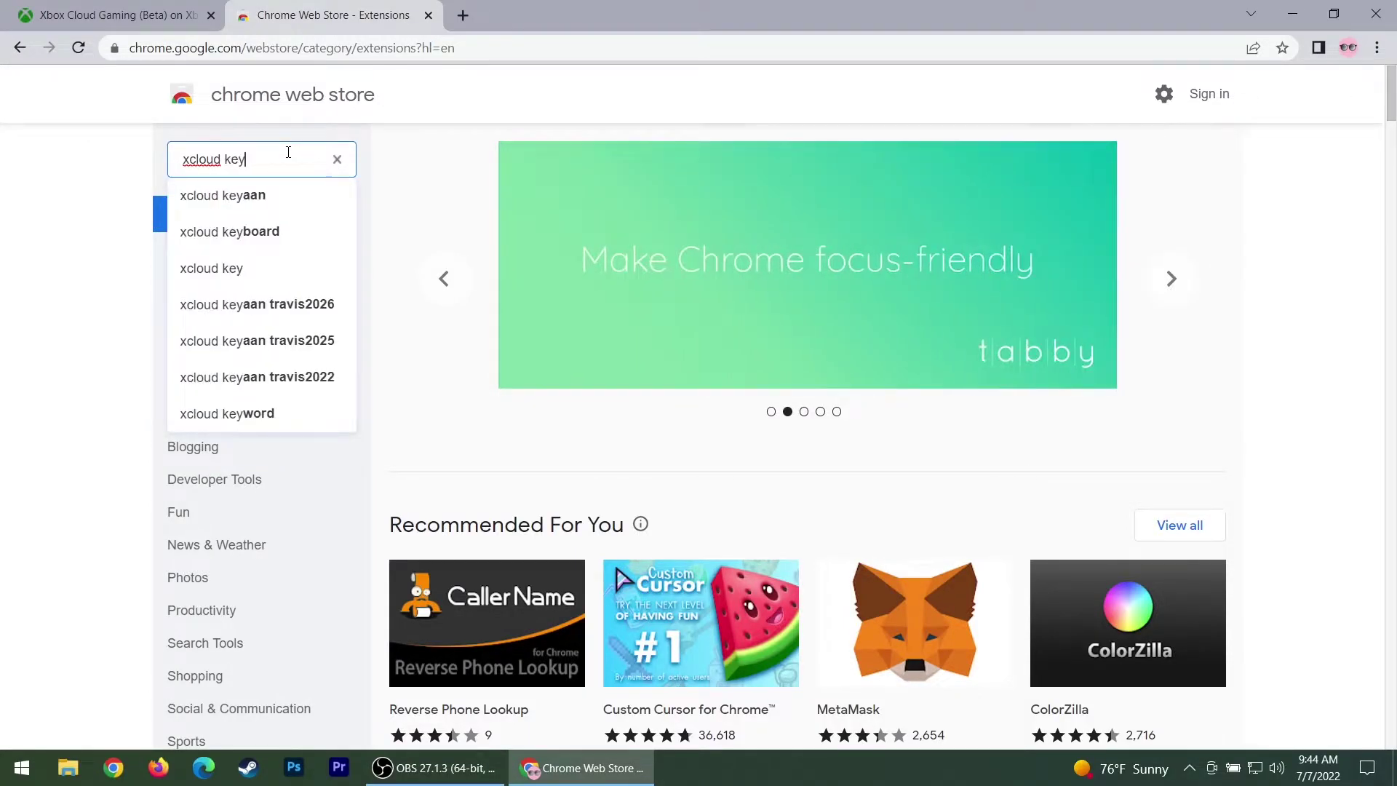
{"action": "type", "text": "board"}
{"action": "key", "text": "Return"}
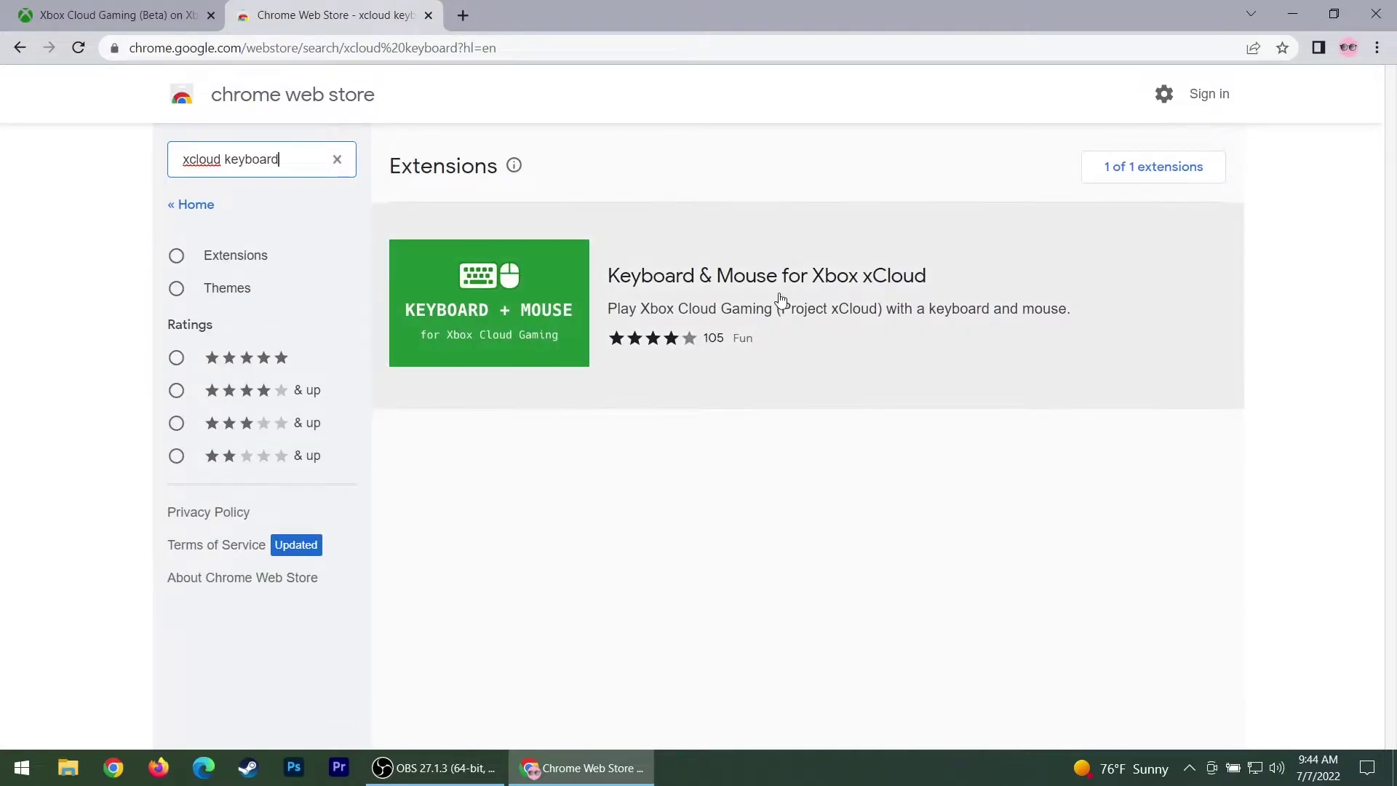
Open the Keyboard & Mouse for Xbox xCloud details and page through screenshots two to four
{"action": "left_click", "coordinate": [782, 296]}
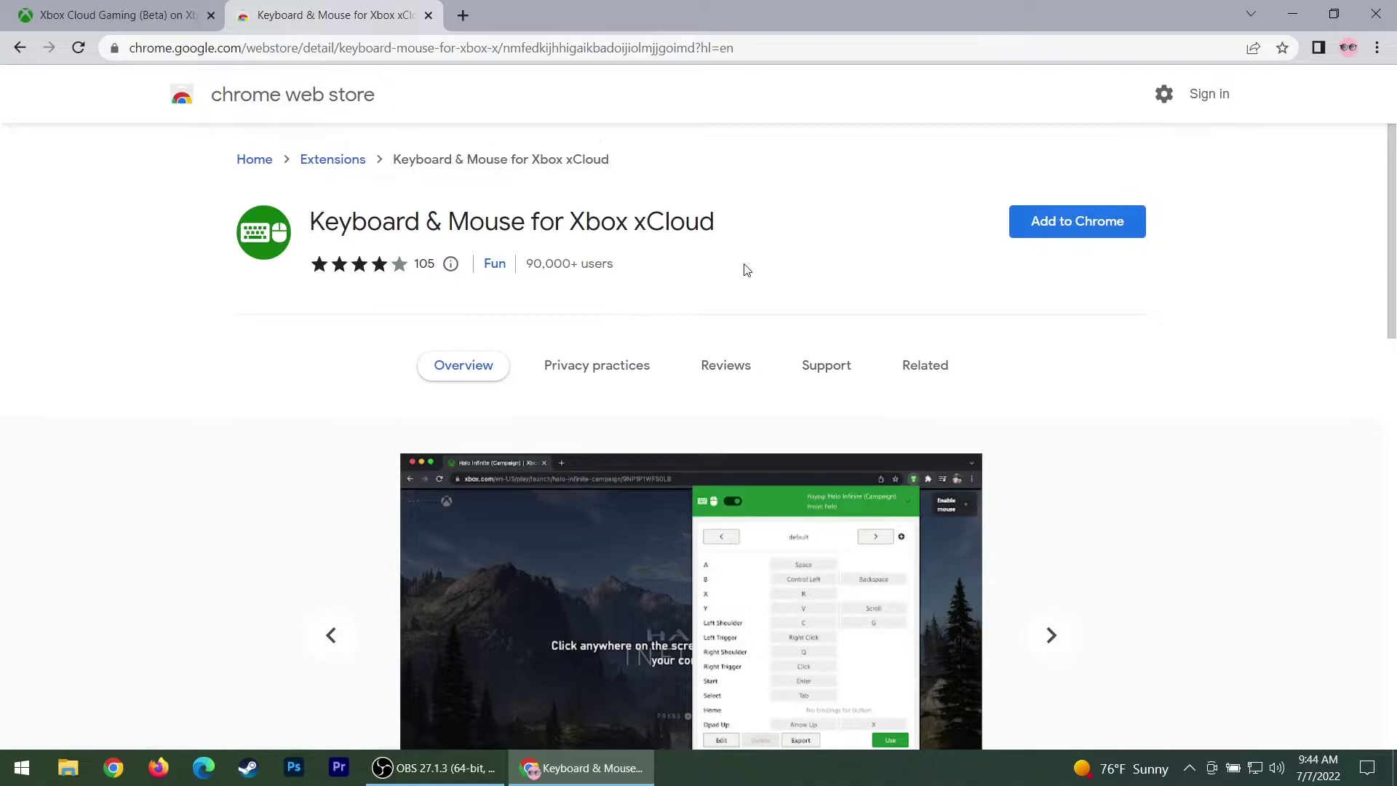
{"action": "scroll", "coordinate": [428, 320], "scroll_direction": "down", "scroll_amount": 3}
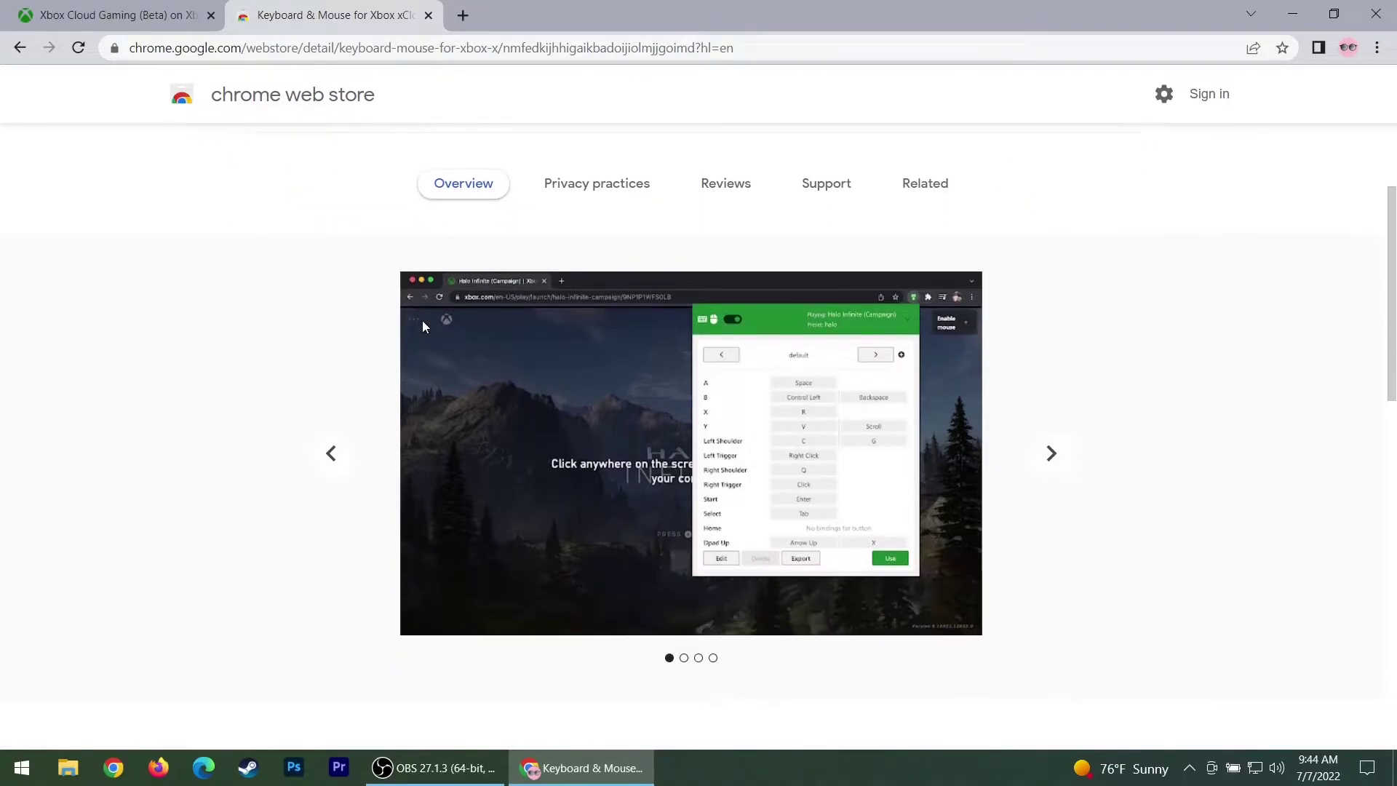
{"action": "scroll", "coordinate": [1071, 475], "scroll_direction": "down", "scroll_amount": 1}
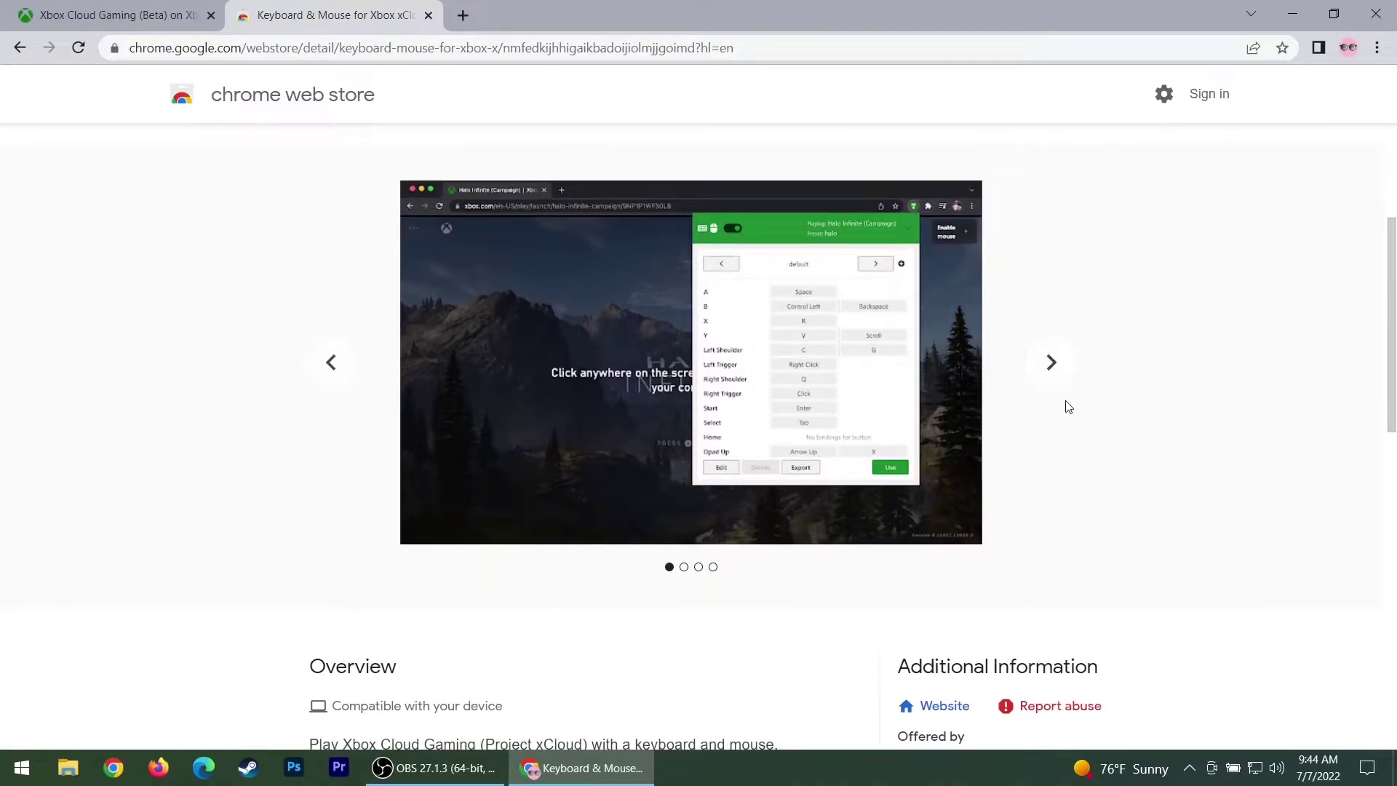
{"action": "left_click", "coordinate": [1051, 362]}
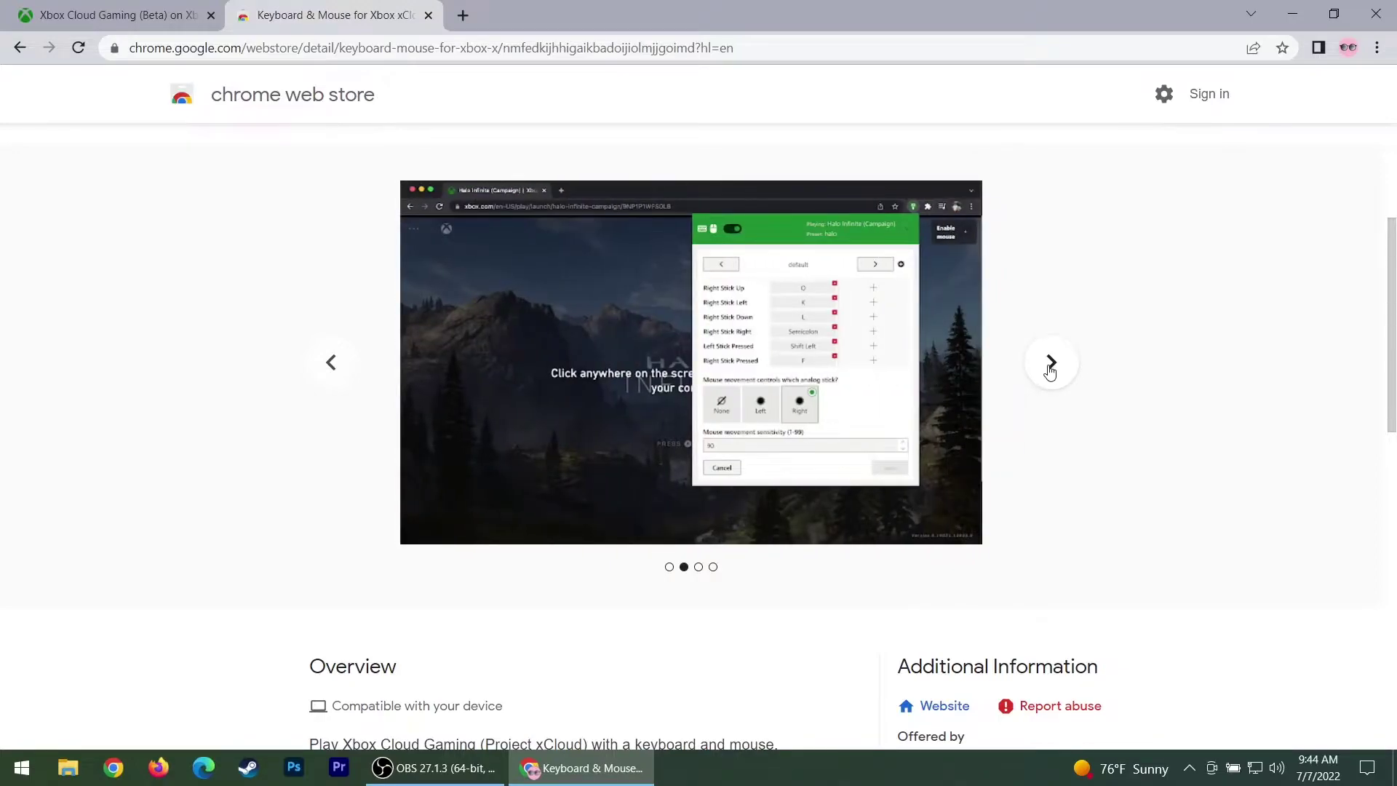
{"action": "left_click", "coordinate": [1048, 370]}
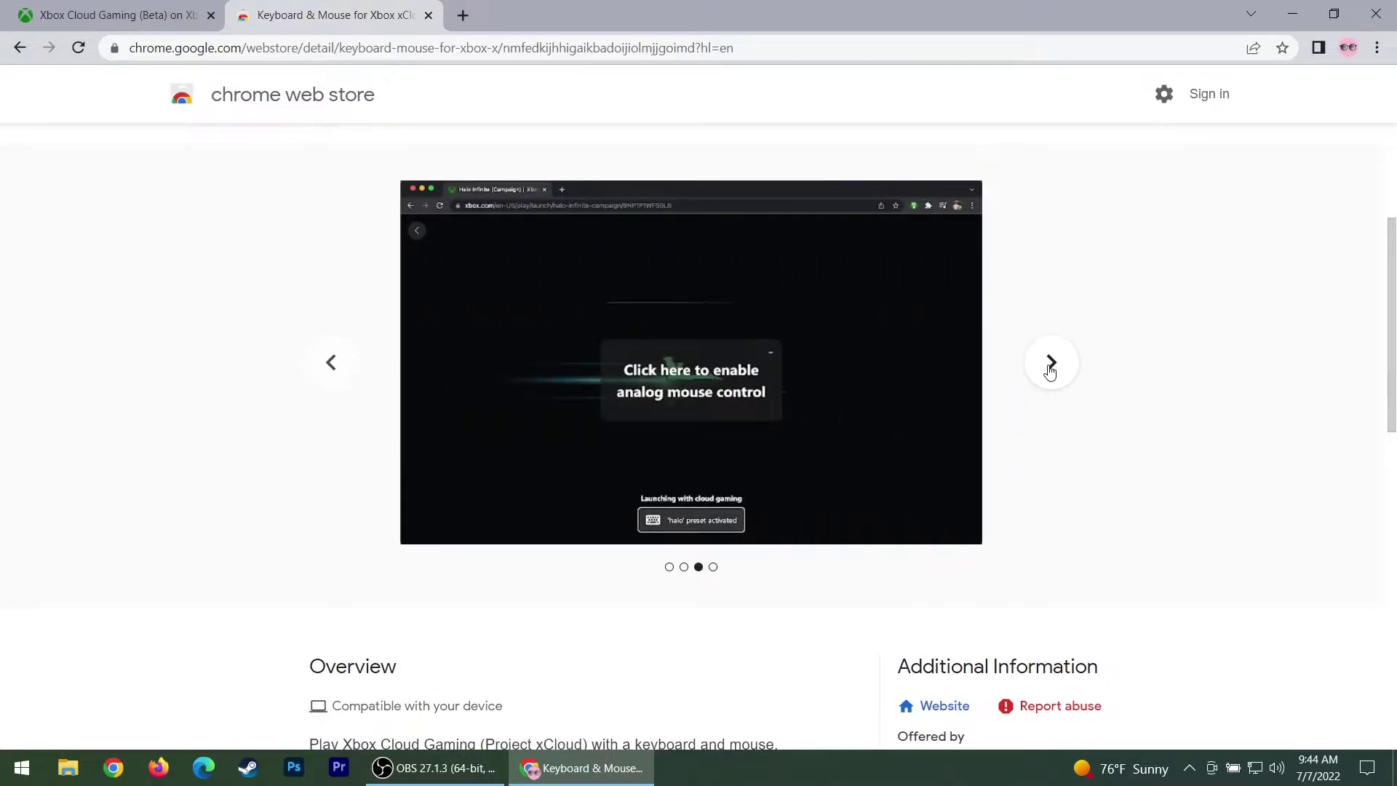
{"action": "left_click", "coordinate": [1051, 367]}
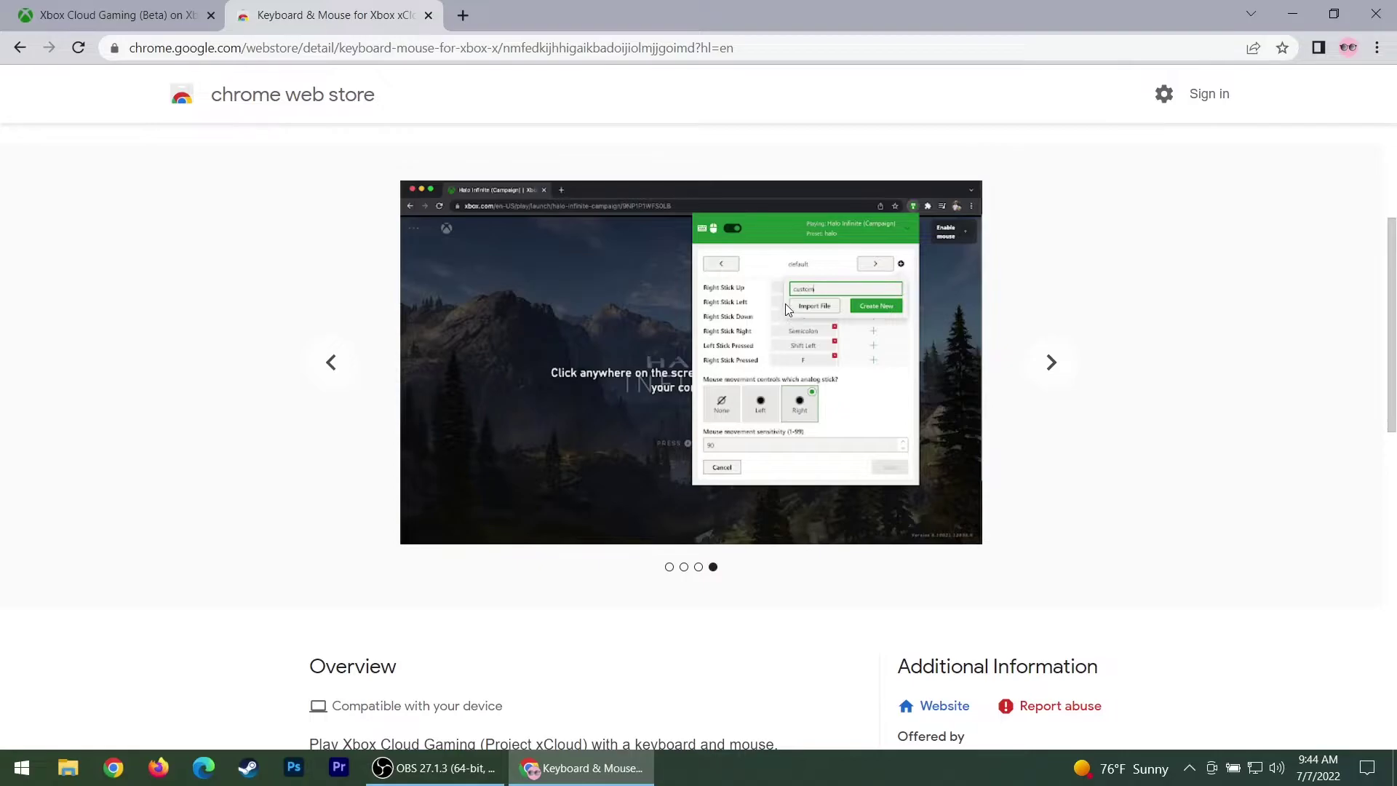
Zoom the page in to read the screenshot, then restore normal size
{"action": "scroll", "coordinate": [785, 308], "scroll_direction": "up", "scroll_amount": 1}
{"action": "scroll", "coordinate": [783, 320], "scroll_direction": "down", "scroll_amount": 1}
{"action": "key", "text": "ctrl+plus"}
{"action": "key", "text": "ctrl+plus"}
{"action": "key", "text": "ctrl+plus"}
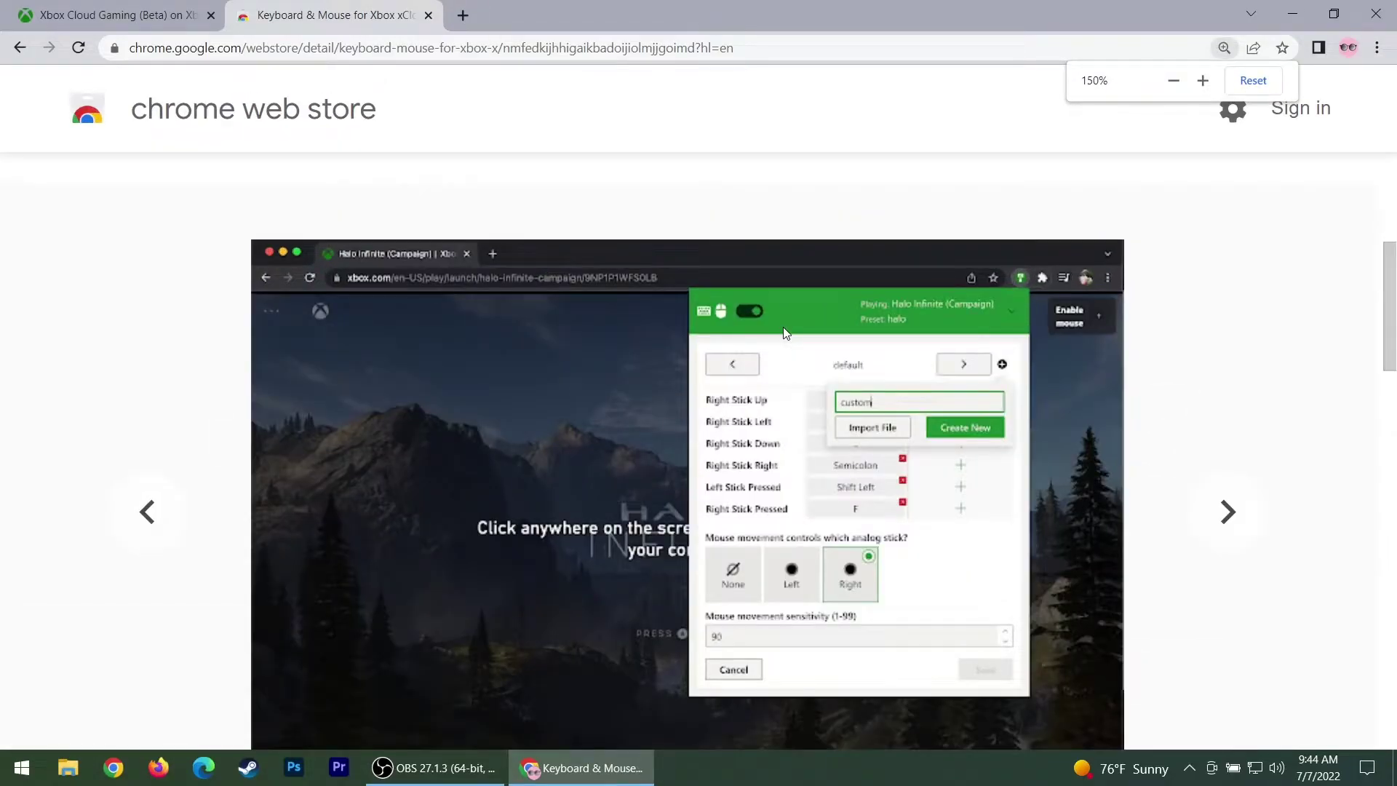
{"action": "scroll", "coordinate": [793, 342], "scroll_direction": "down", "scroll_amount": 2}
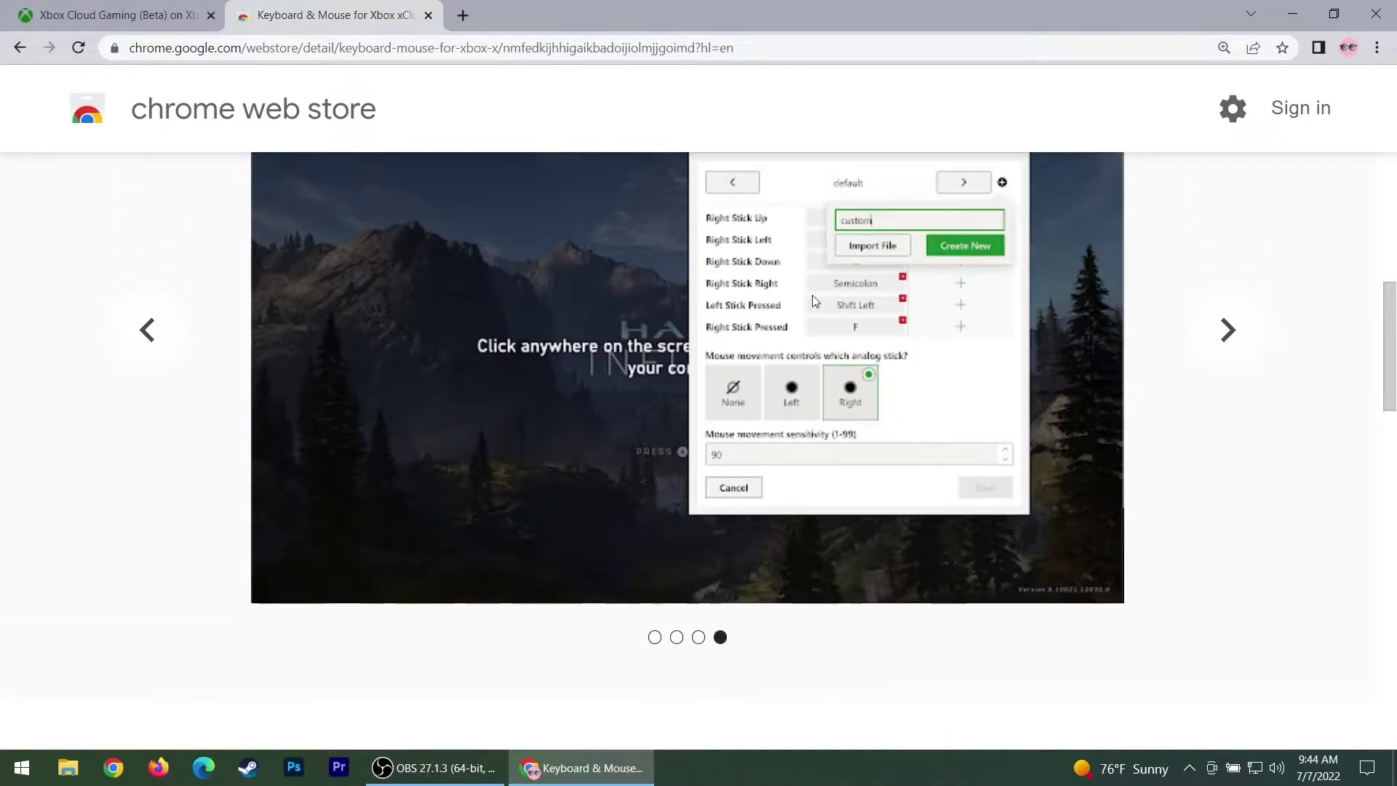
{"action": "key", "text": "ctrl+minus"}
{"action": "key", "text": "ctrl+minus"}
{"action": "key", "text": "ctrl+minus"}
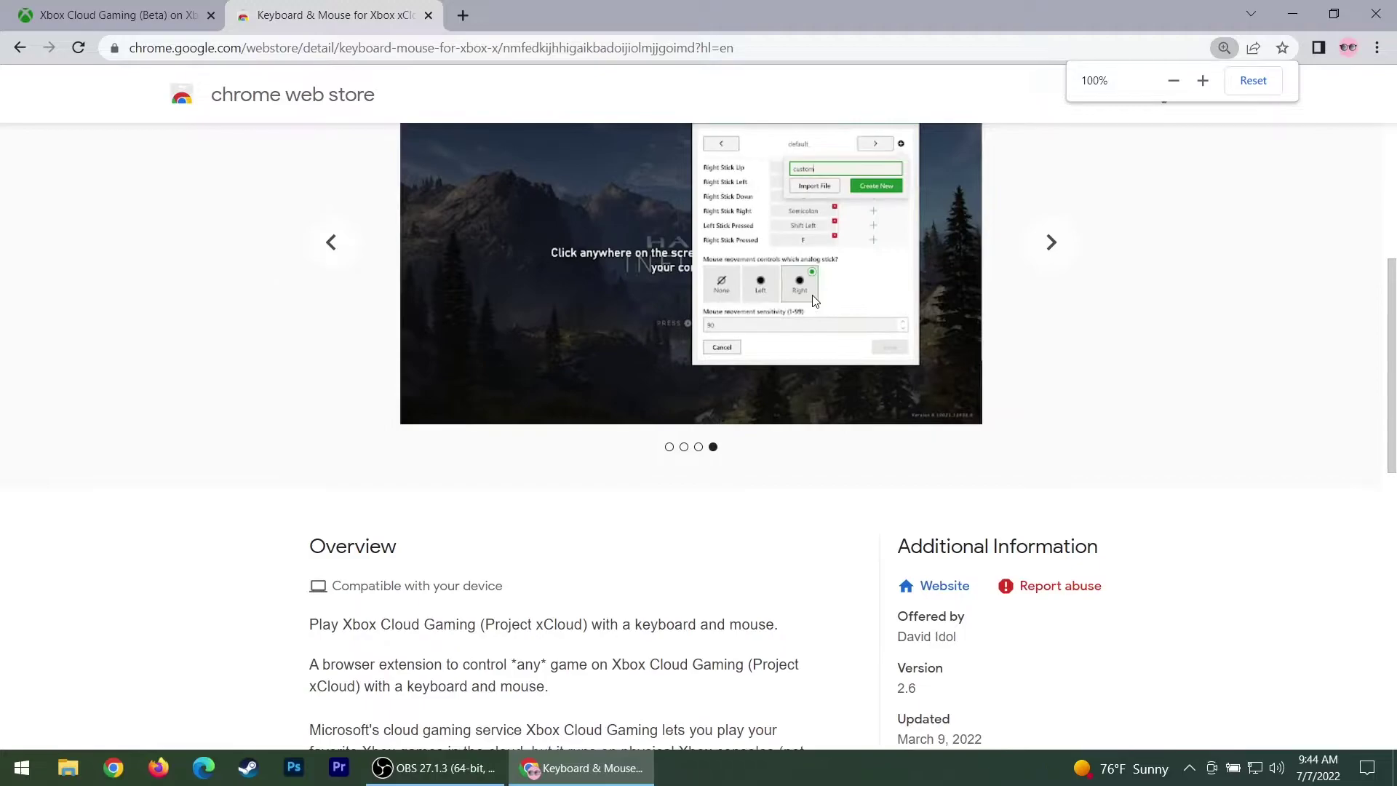
{"action": "scroll", "coordinate": [702, 277], "scroll_direction": "up", "scroll_amount": 5}
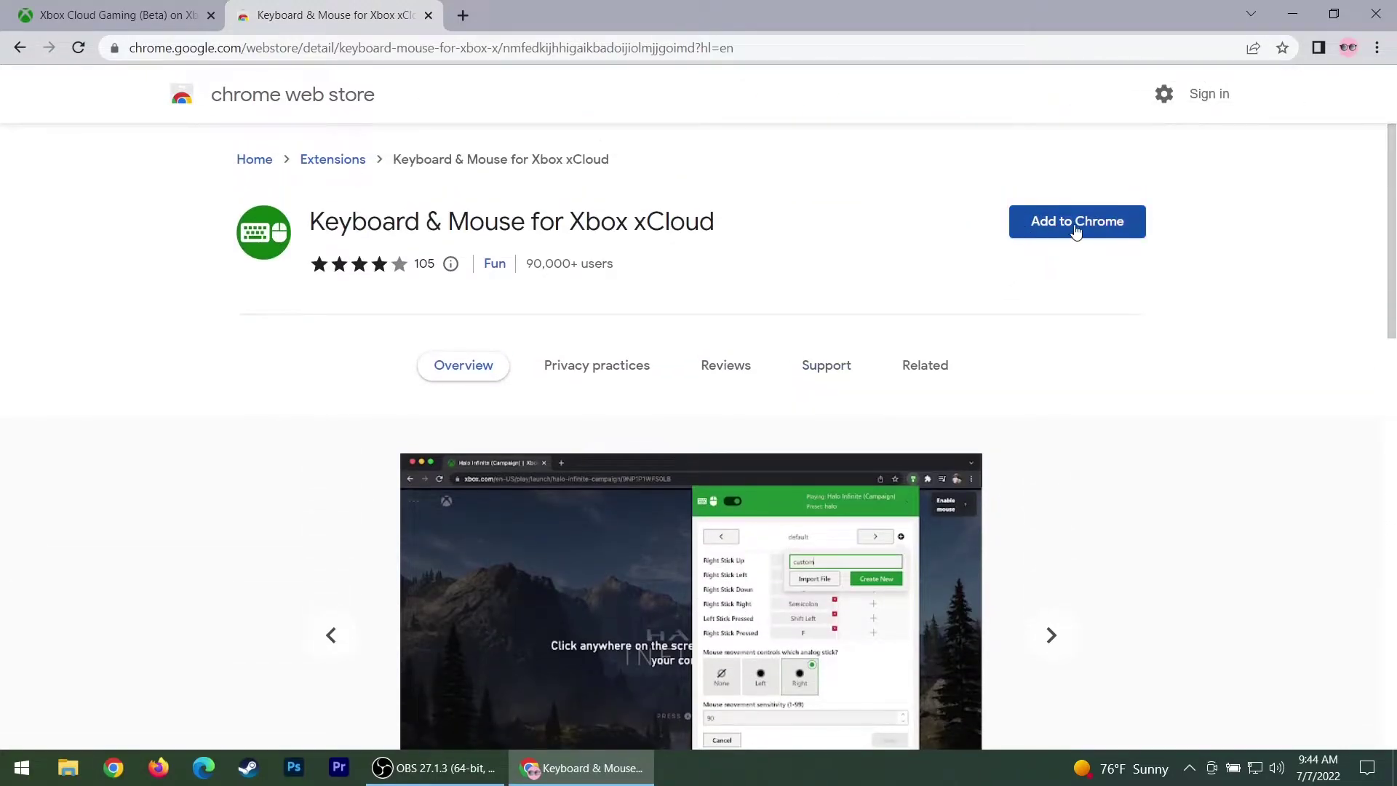
Review the extension's version, update date, size and description before installing
{"action": "left_click", "coordinate": [1076, 231]}
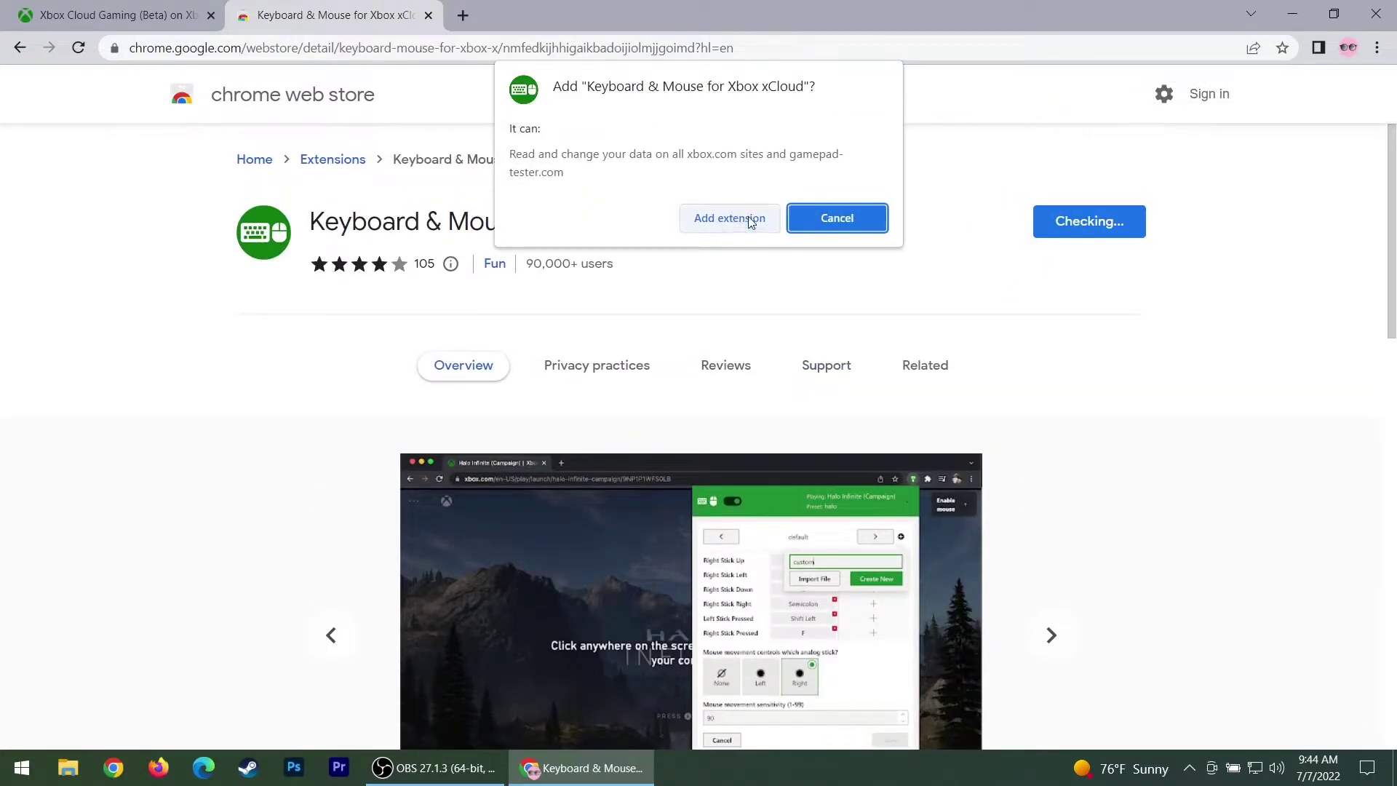
{"action": "left_click", "coordinate": [844, 220]}
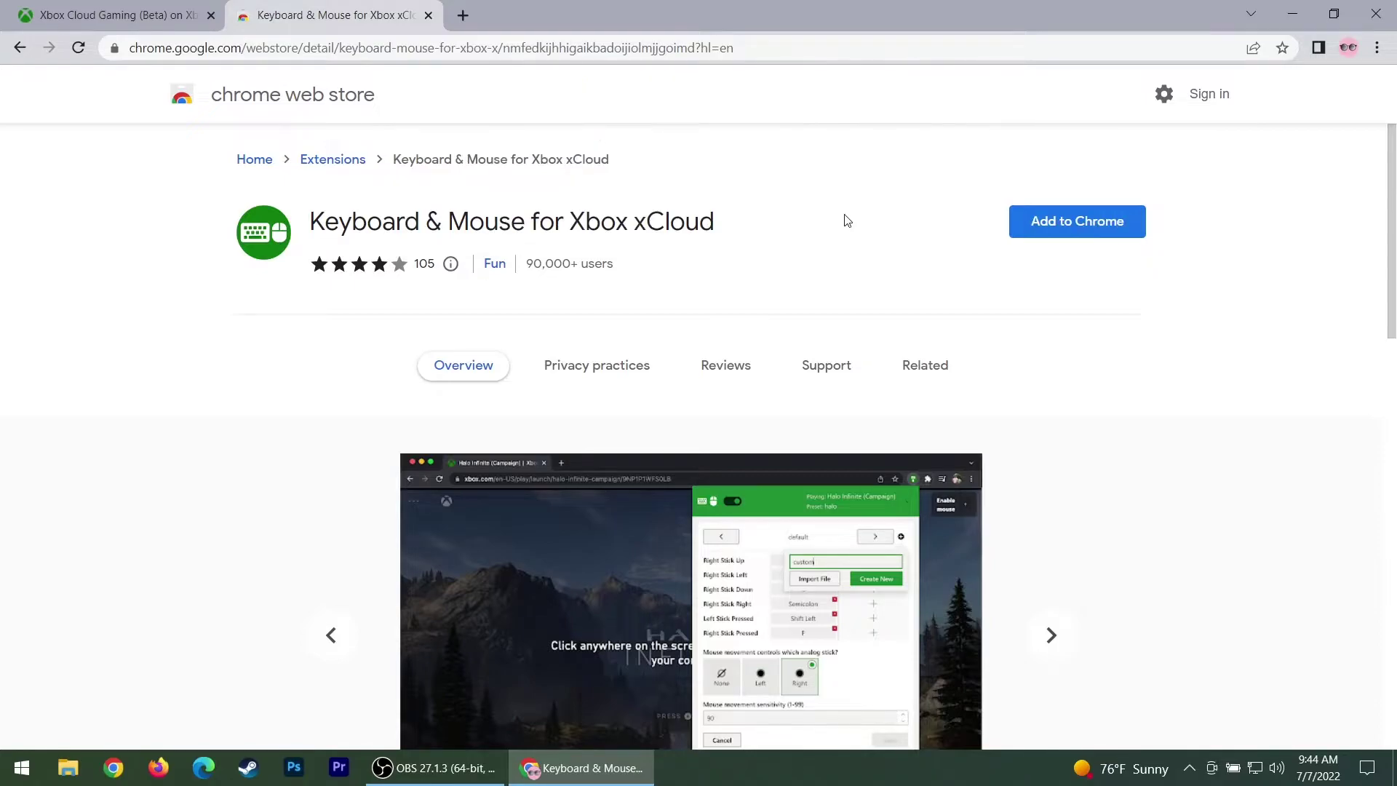
{"action": "scroll", "coordinate": [408, 366], "scroll_direction": "down", "scroll_amount": 10}
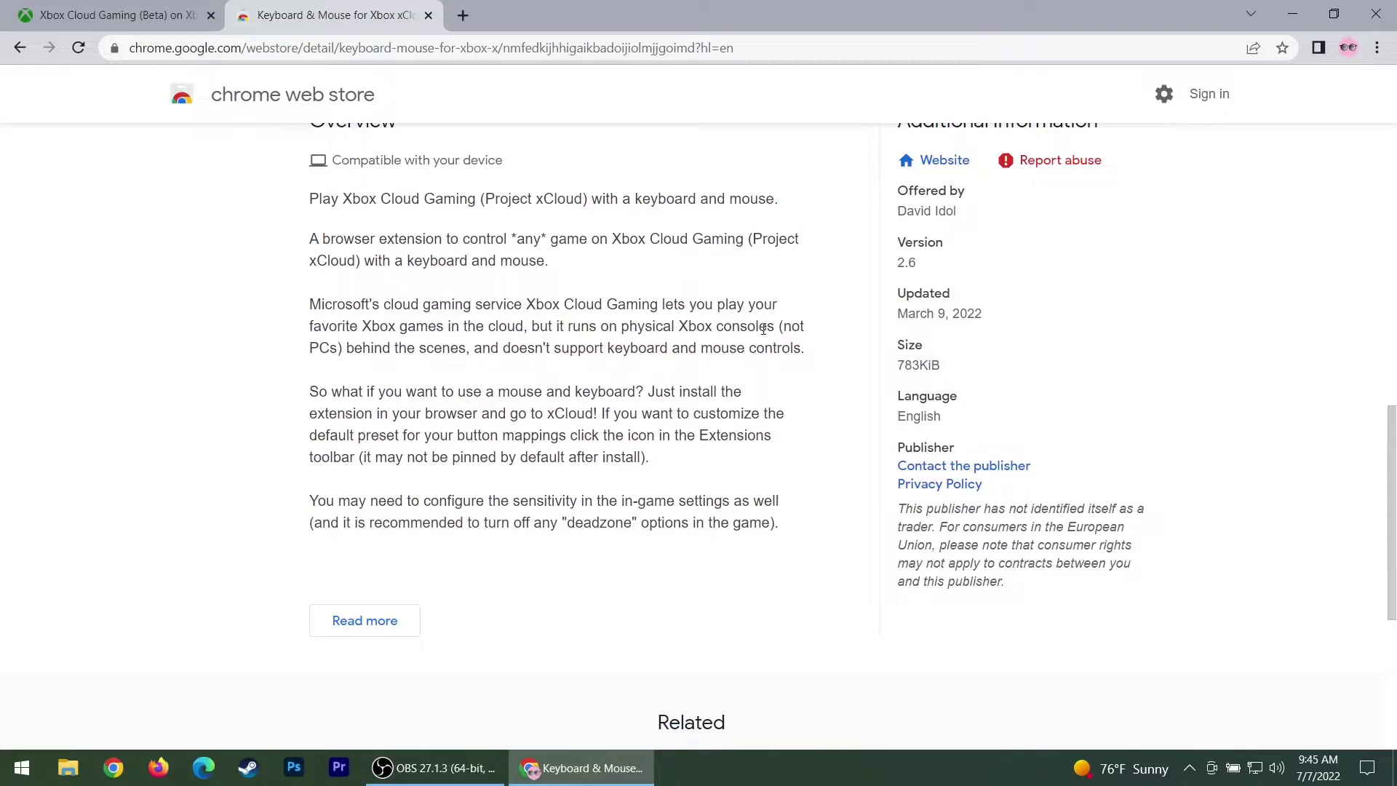
{"action": "left_click_drag", "start_coordinate": [936, 362], "coordinate": [894, 213]}
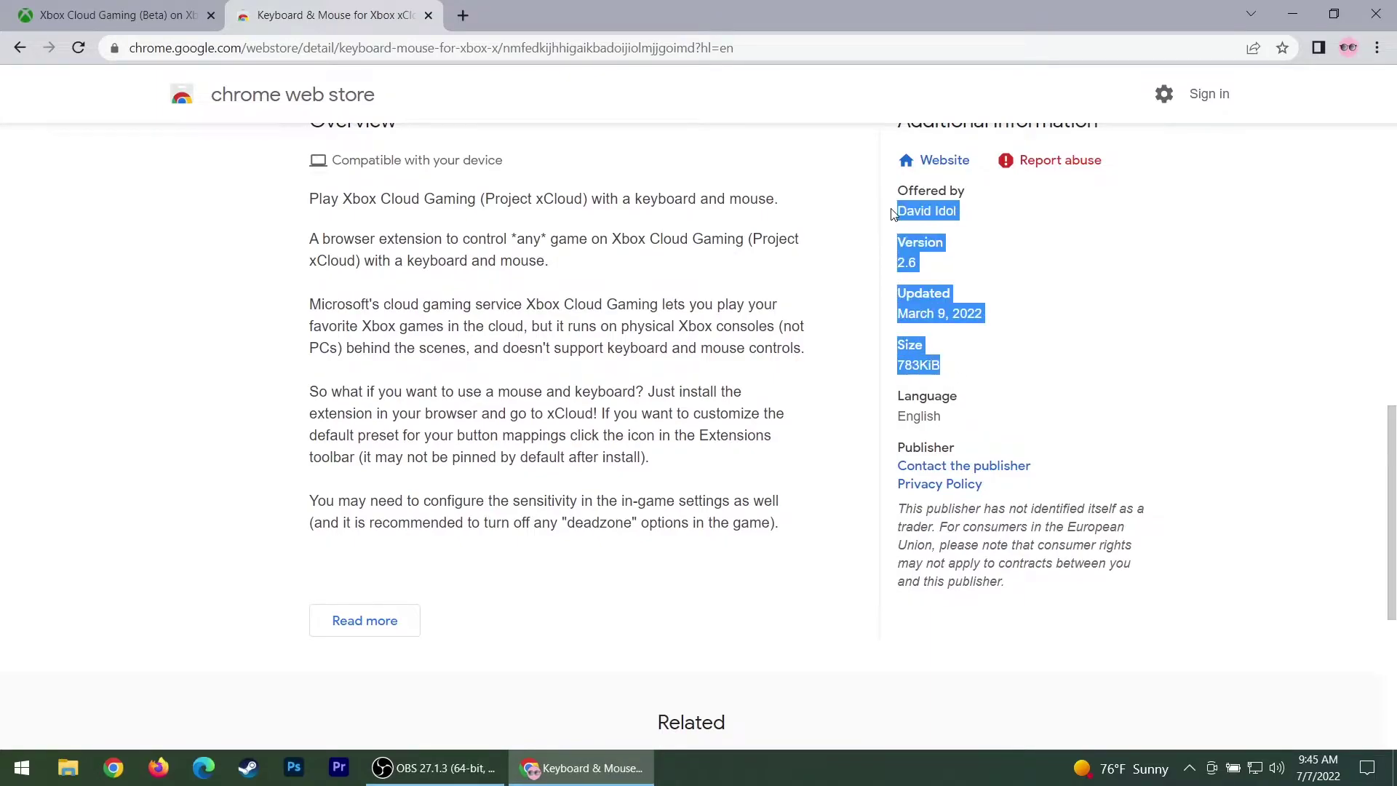
{"action": "left_click", "coordinate": [1006, 238]}
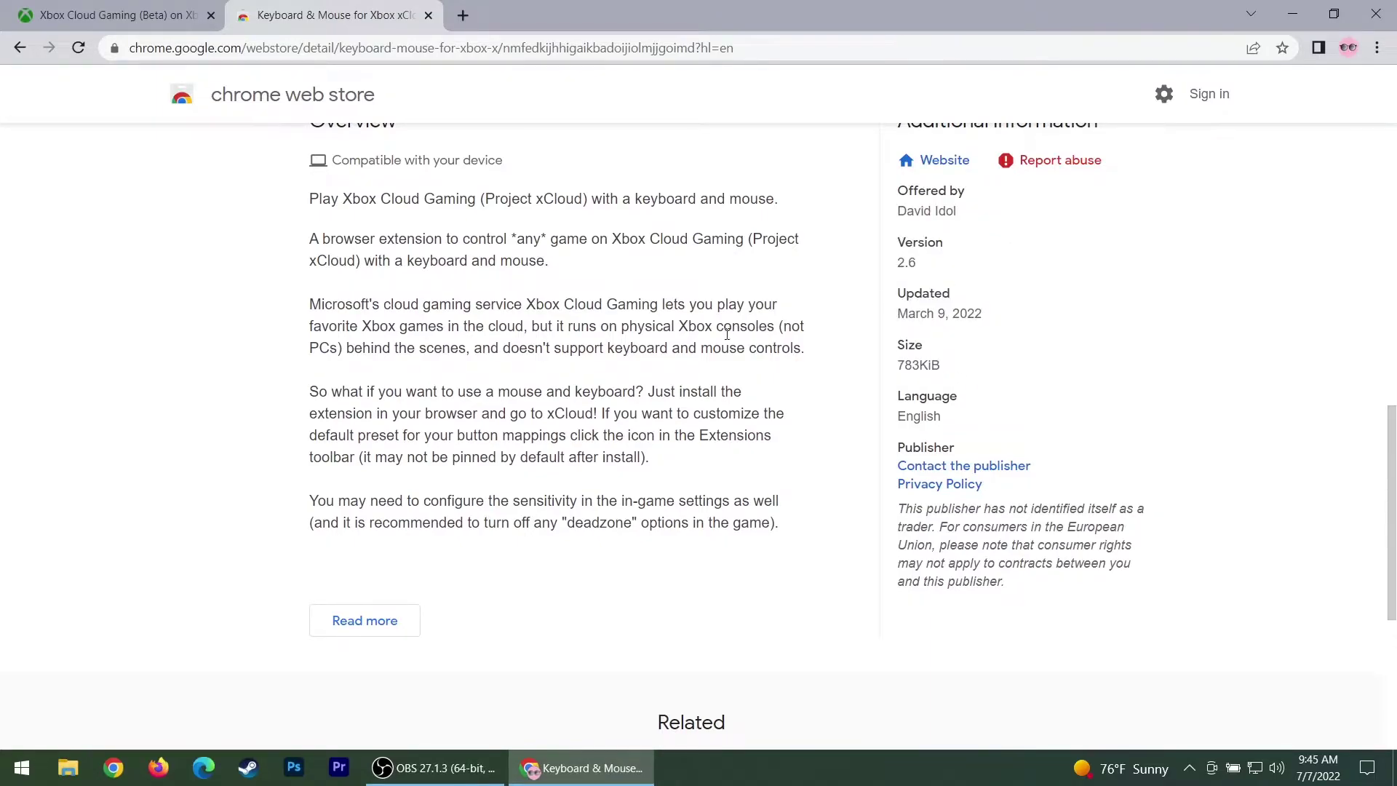
{"action": "left_click_drag", "start_coordinate": [800, 528], "coordinate": [298, 191]}
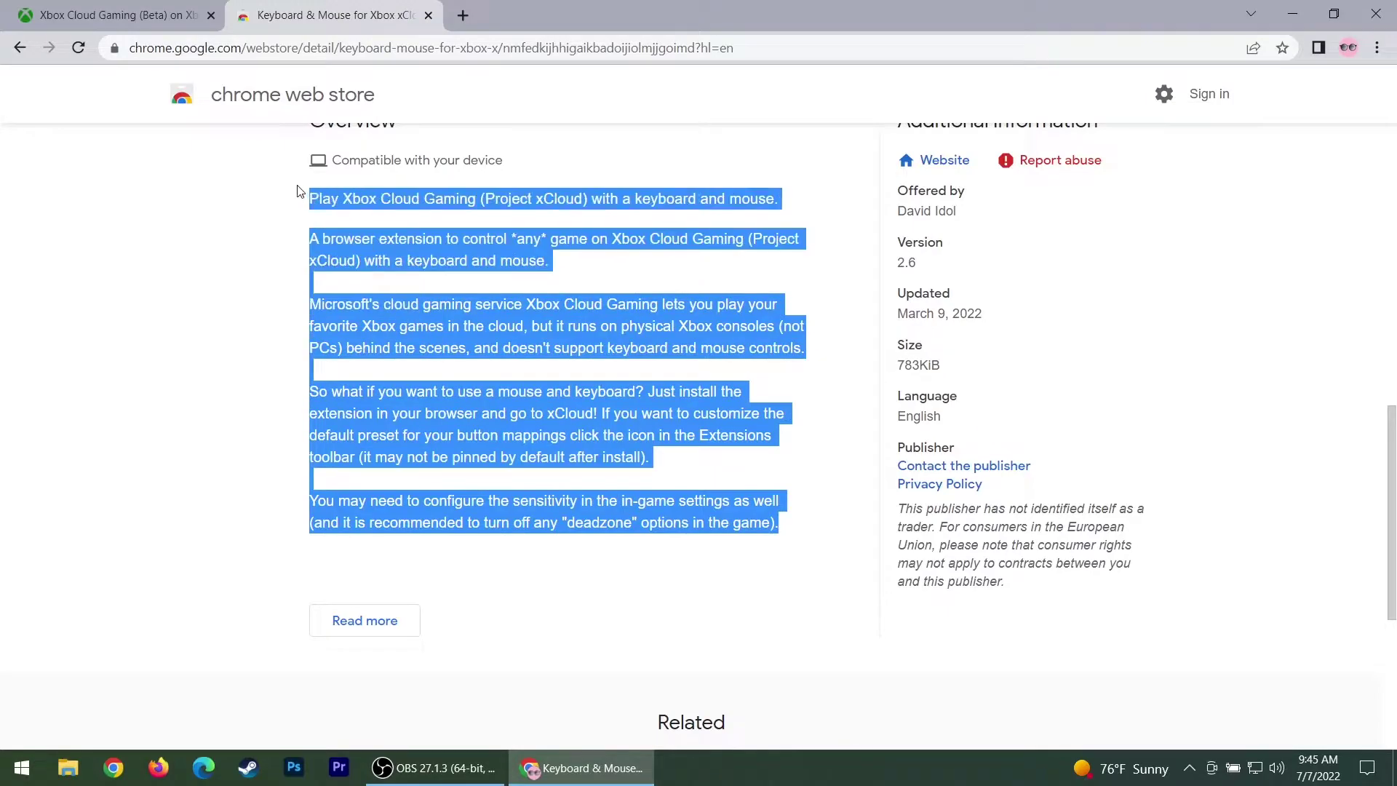
{"action": "left_click", "coordinate": [213, 326]}
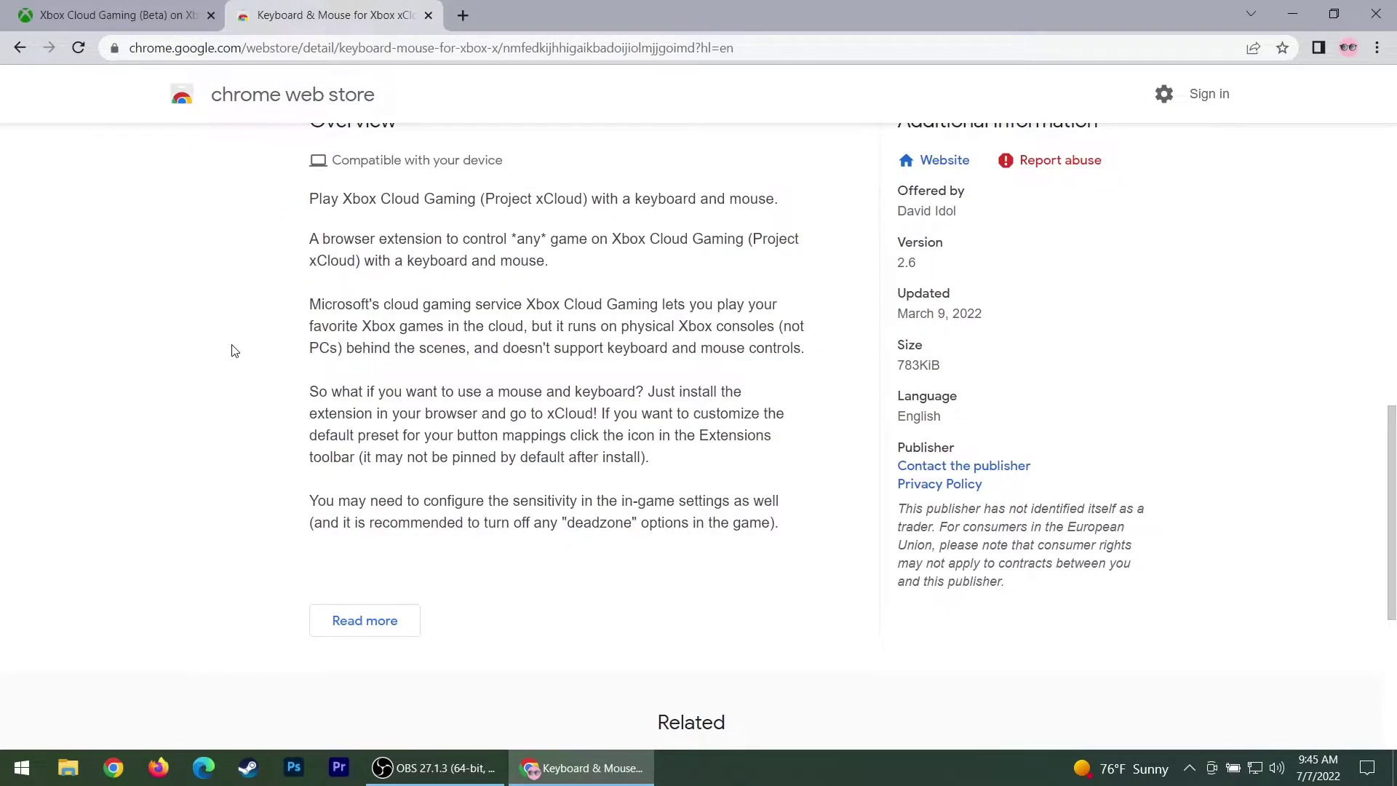
{"action": "scroll", "coordinate": [234, 351], "scroll_direction": "up", "scroll_amount": 10}
{"action": "scroll", "coordinate": [234, 351], "scroll_direction": "up", "scroll_amount": 1}
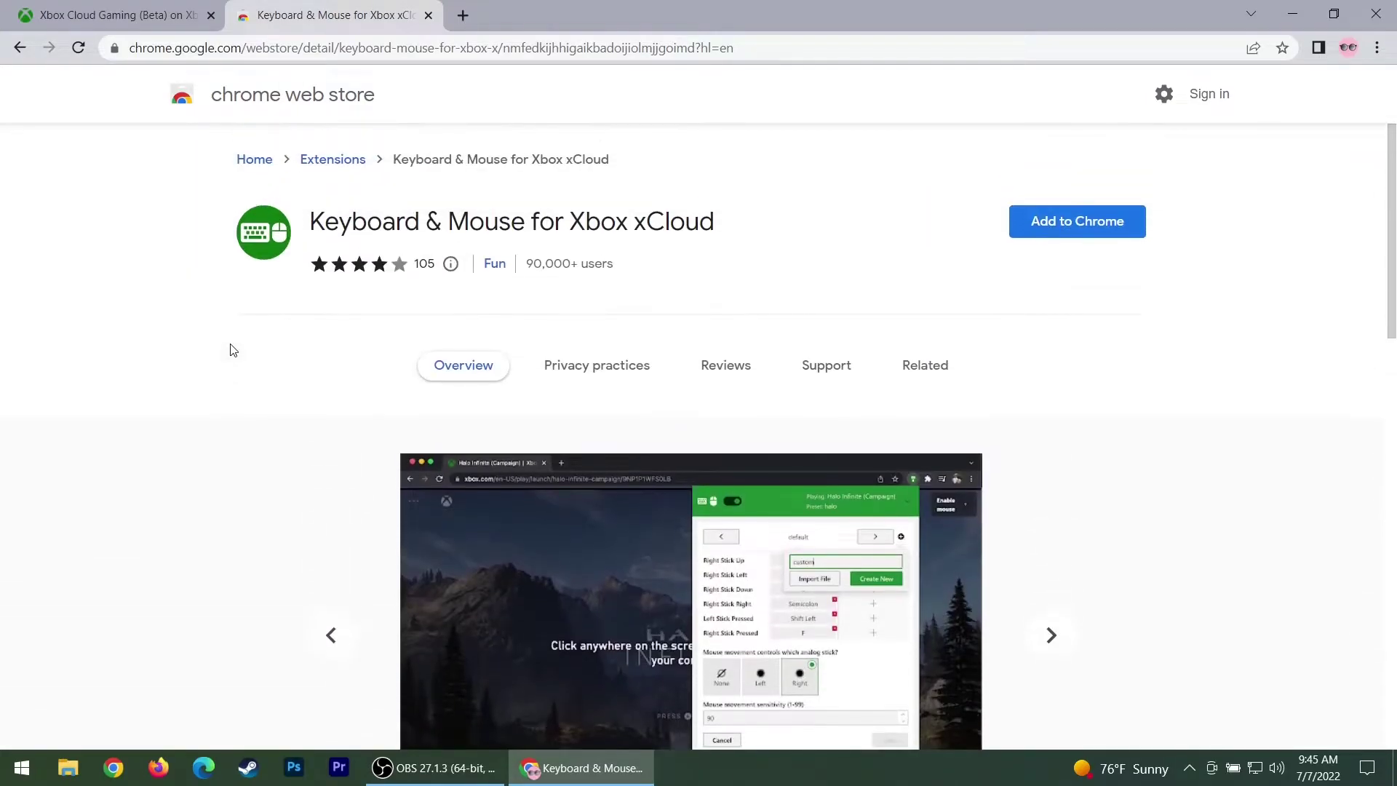
Add Keyboard & Mouse for Xbox xCloud to Chrome and return to the Xbox Cloud Gaming tab
{"action": "left_click", "coordinate": [1061, 224]}
{"action": "left_click", "coordinate": [731, 218]}
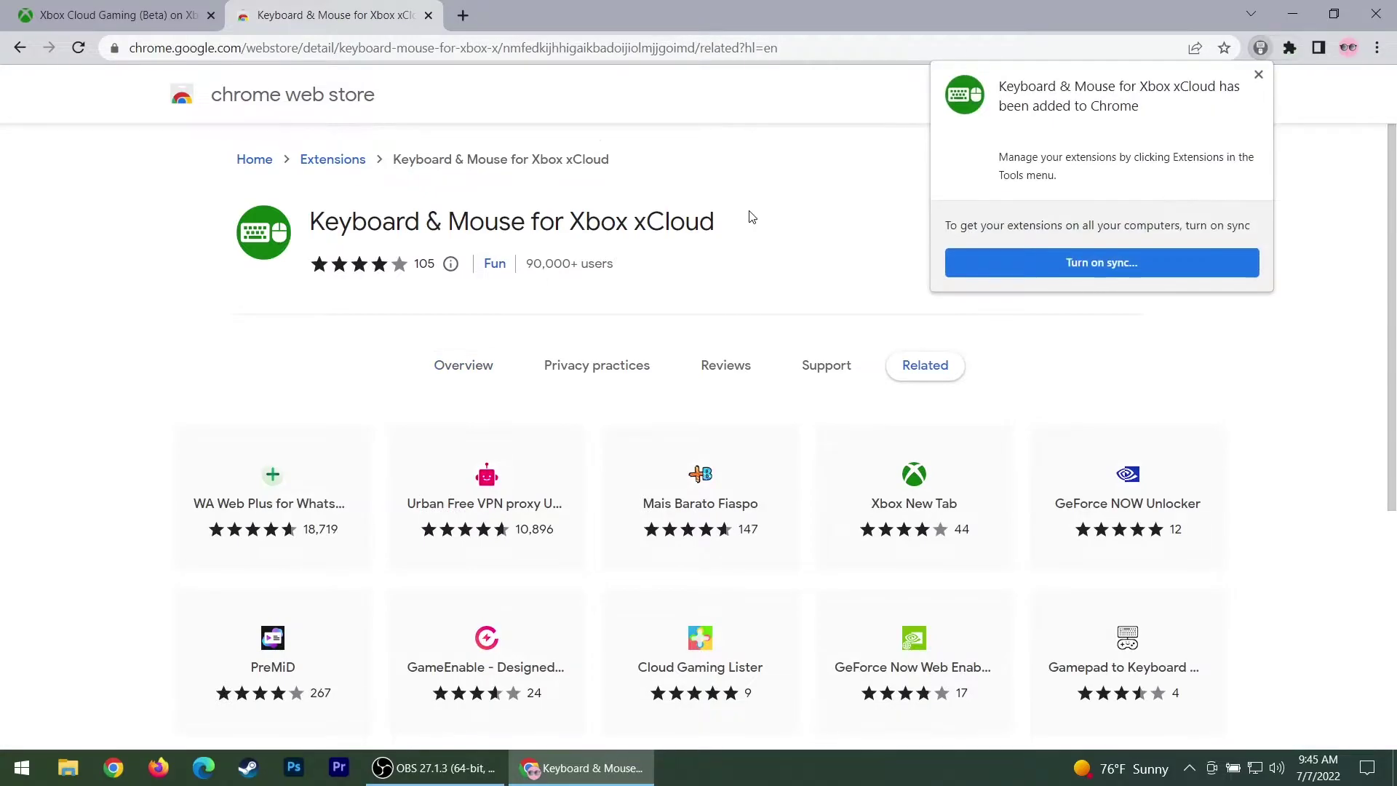
{"action": "left_click", "coordinate": [1258, 74]}
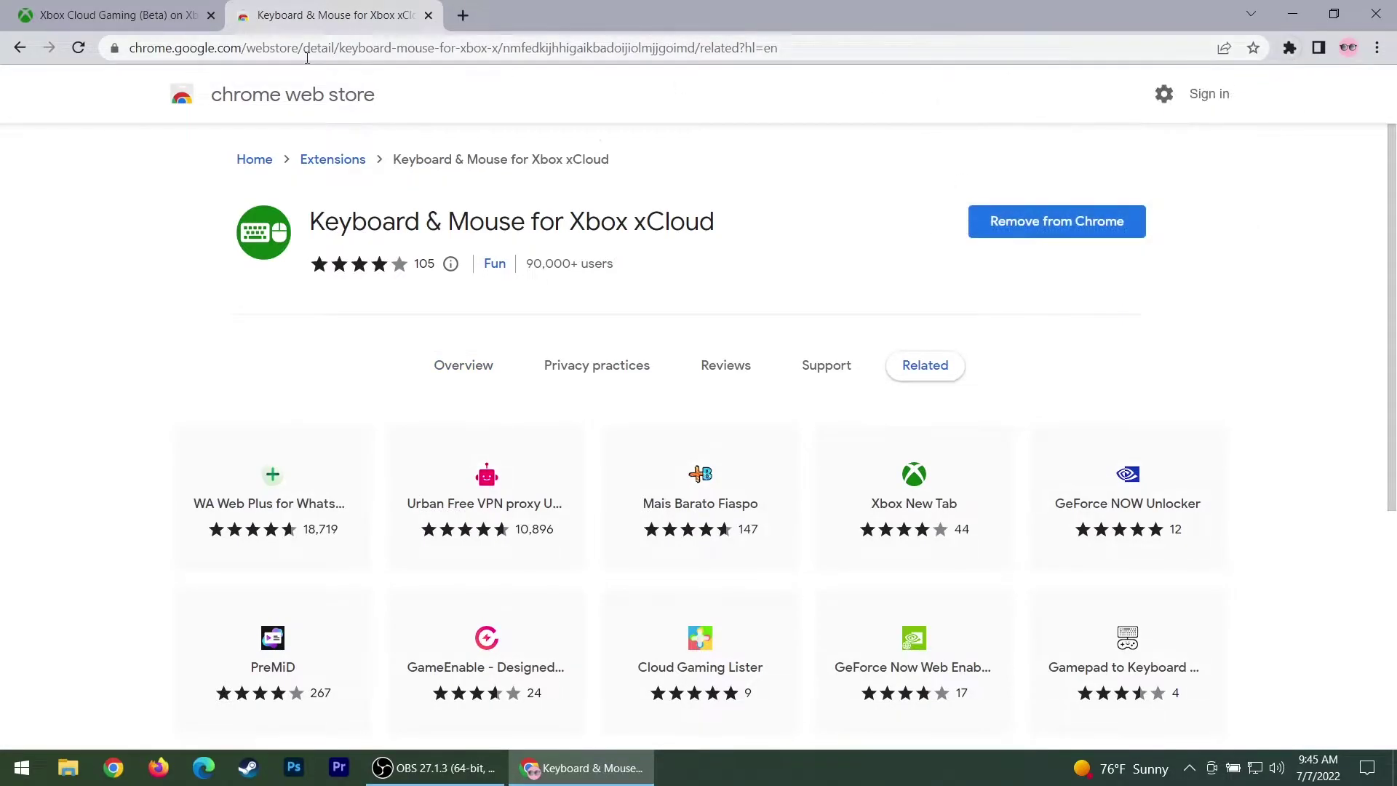
{"action": "left_click", "coordinate": [147, 19]}
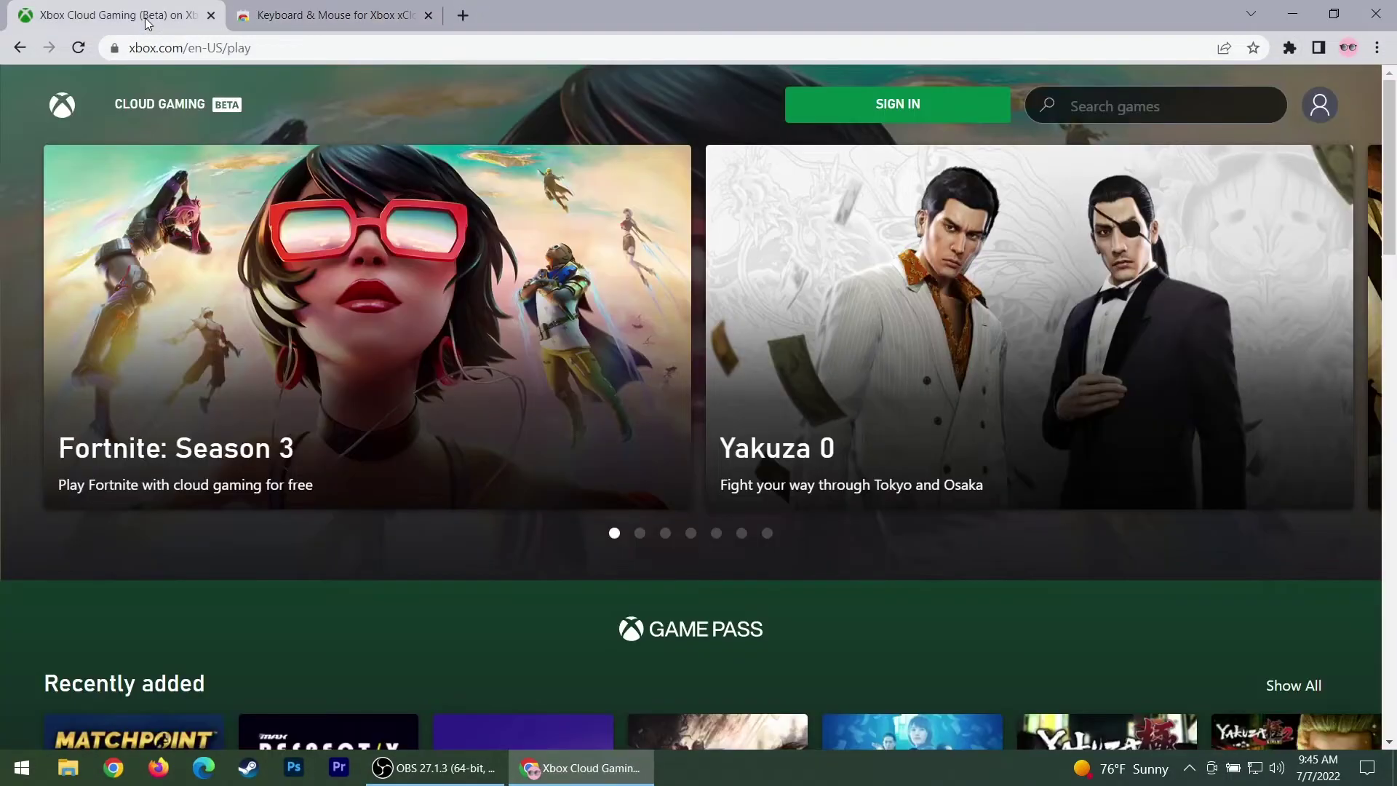
Close the Web Store tab and sign in with the account e-mail and password, declining password saving
{"action": "left_click", "coordinate": [428, 20]}
{"action": "left_click", "coordinate": [851, 105]}
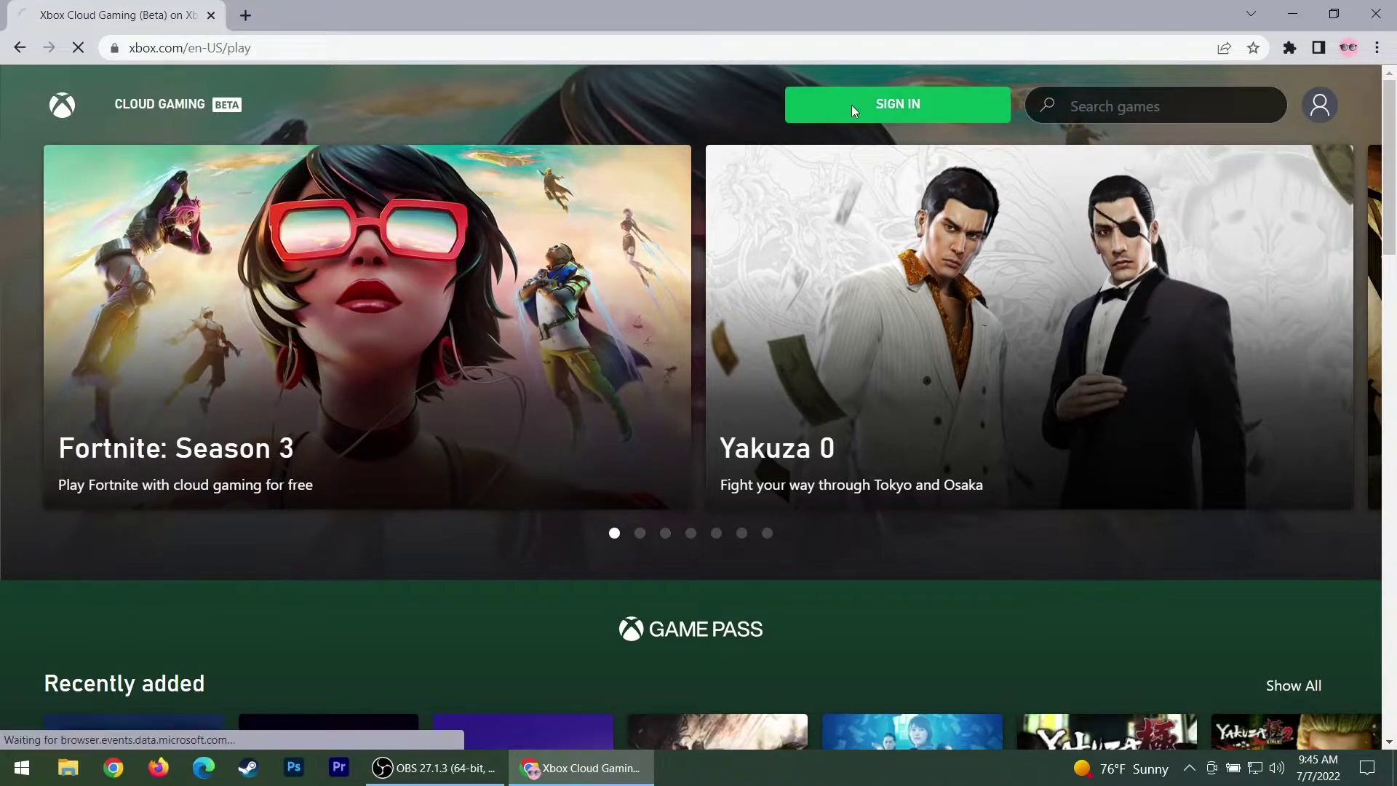
{"action": "left_click", "coordinate": [702, 359]}
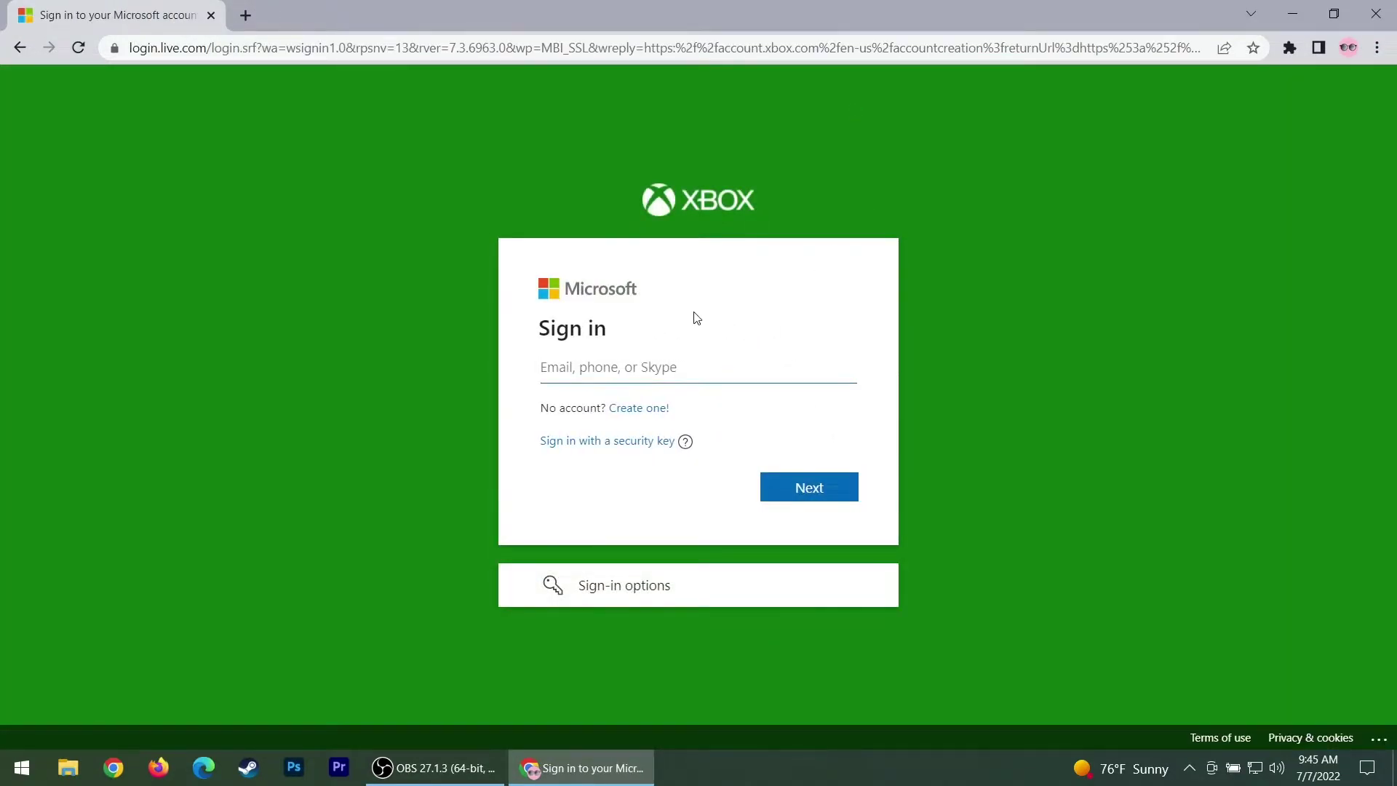
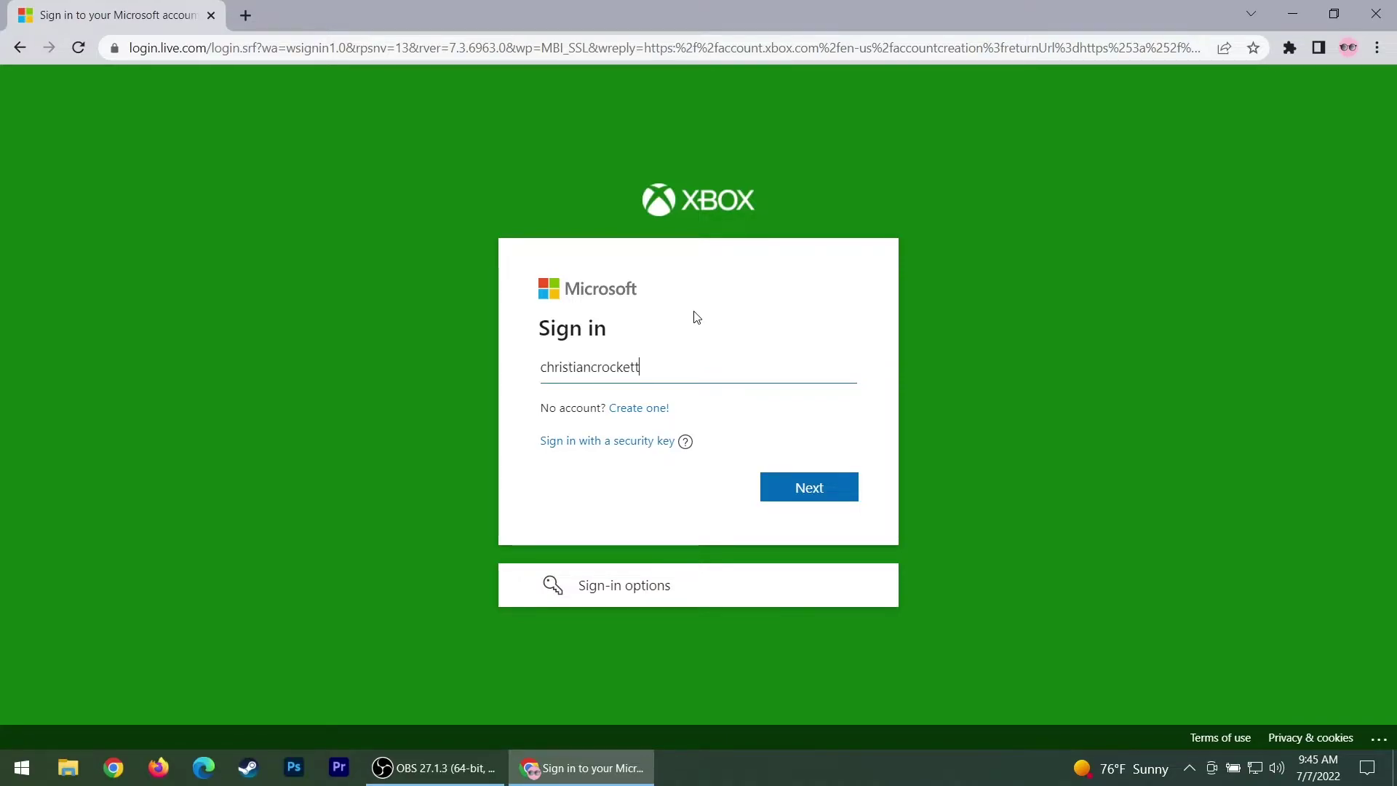
{"action": "key", "text": "Return"}
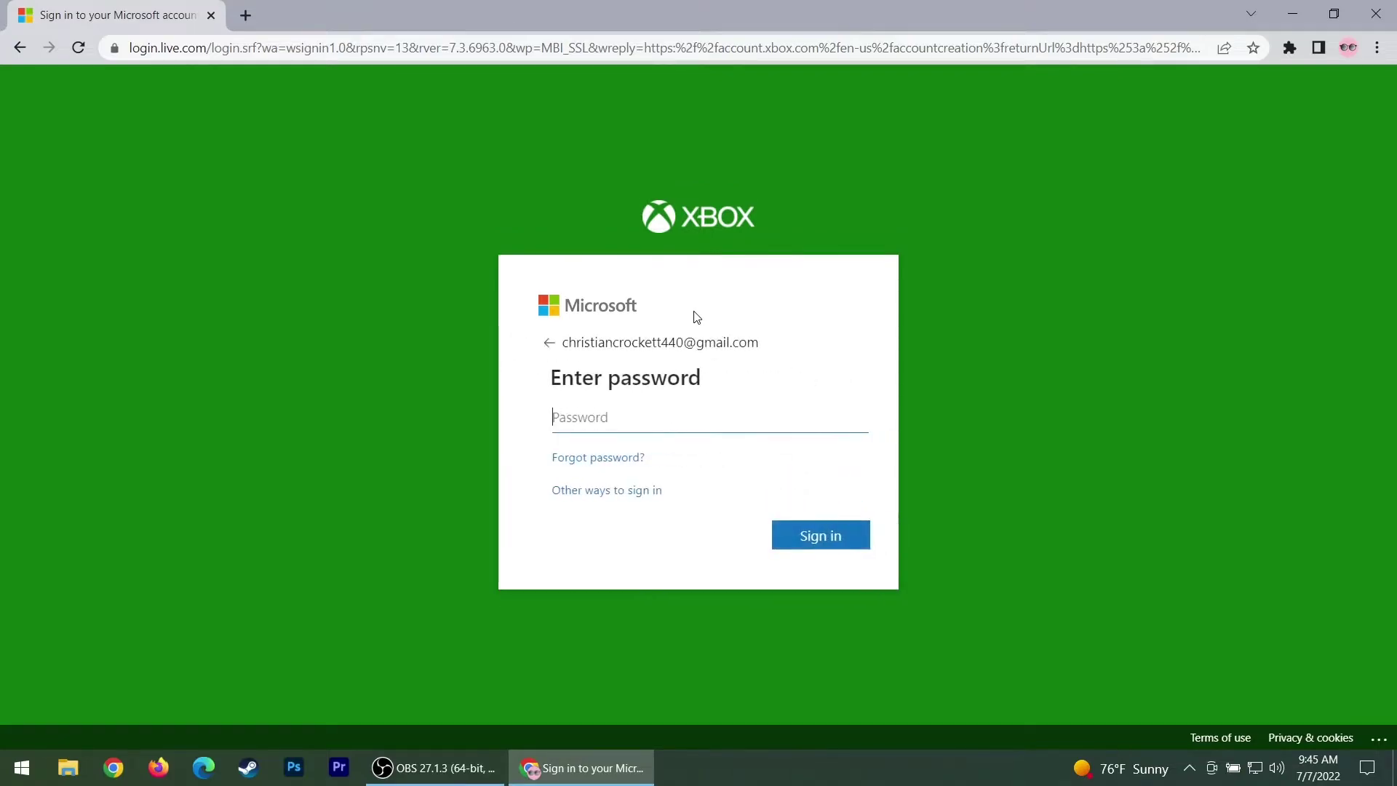
{"action": "type", "text": "••"}
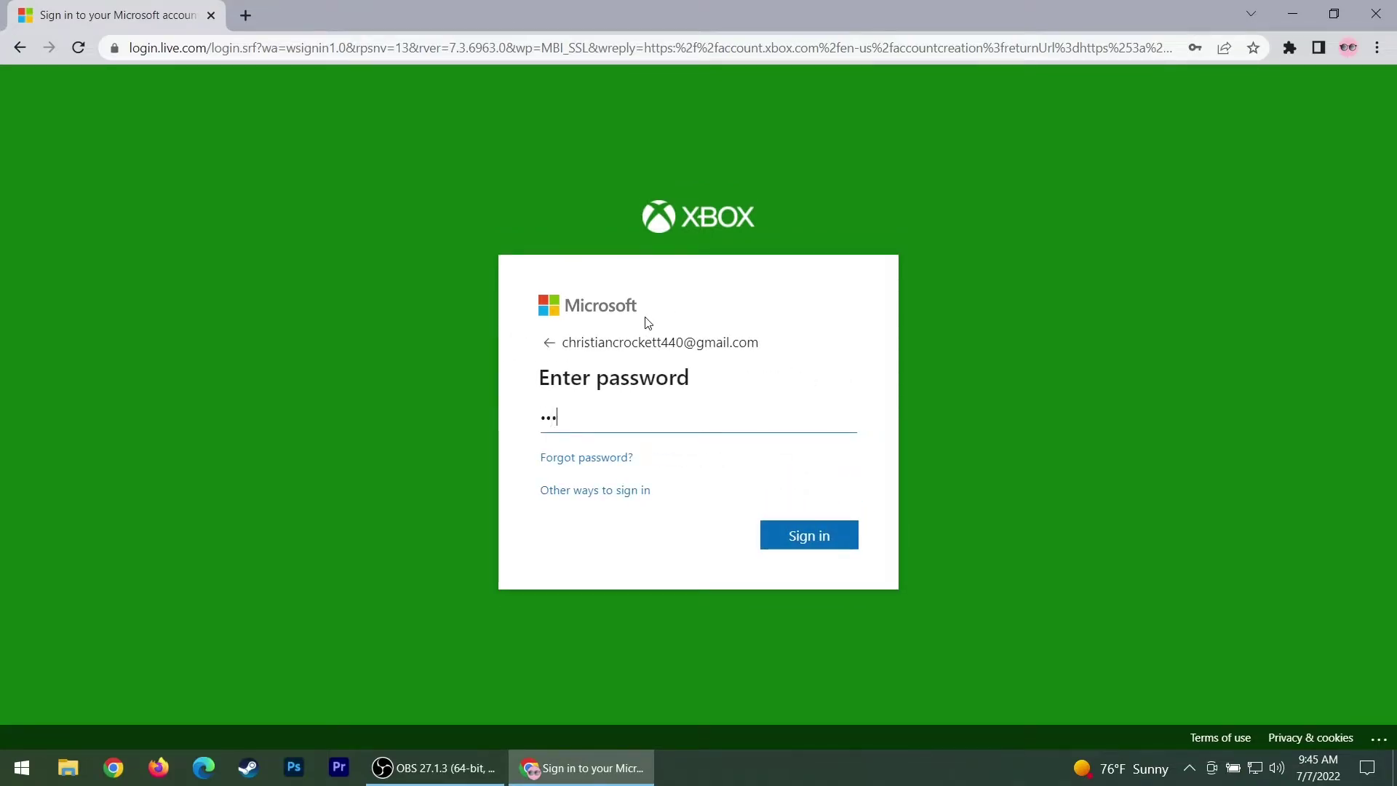
{"action": "type", "text": "••••••"}
{"action": "key", "text": "Return"}
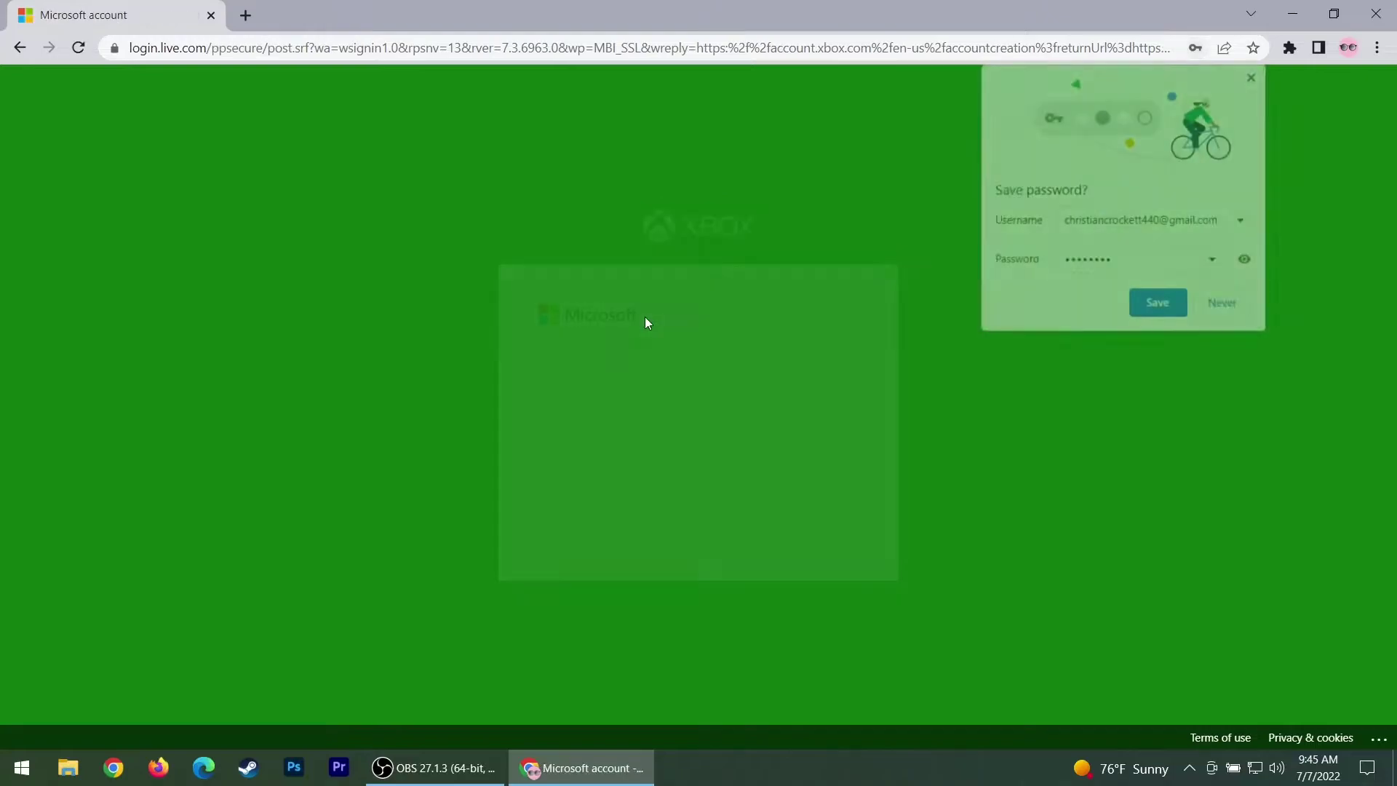
{"action": "left_click", "coordinate": [1228, 306]}
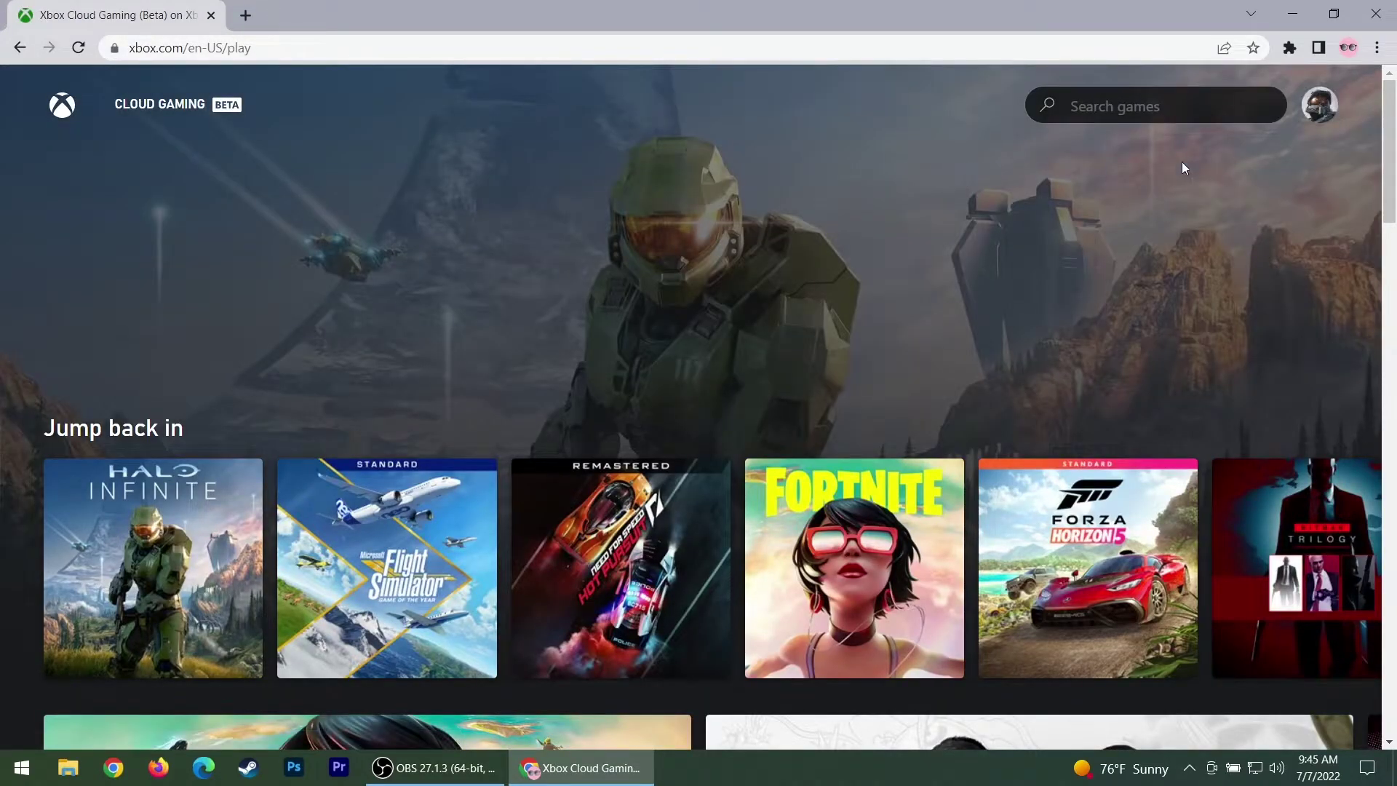
Launch Halo Infinite without a controller, then leave analog mouse mode with Esc
{"action": "left_click", "coordinate": [170, 545]}
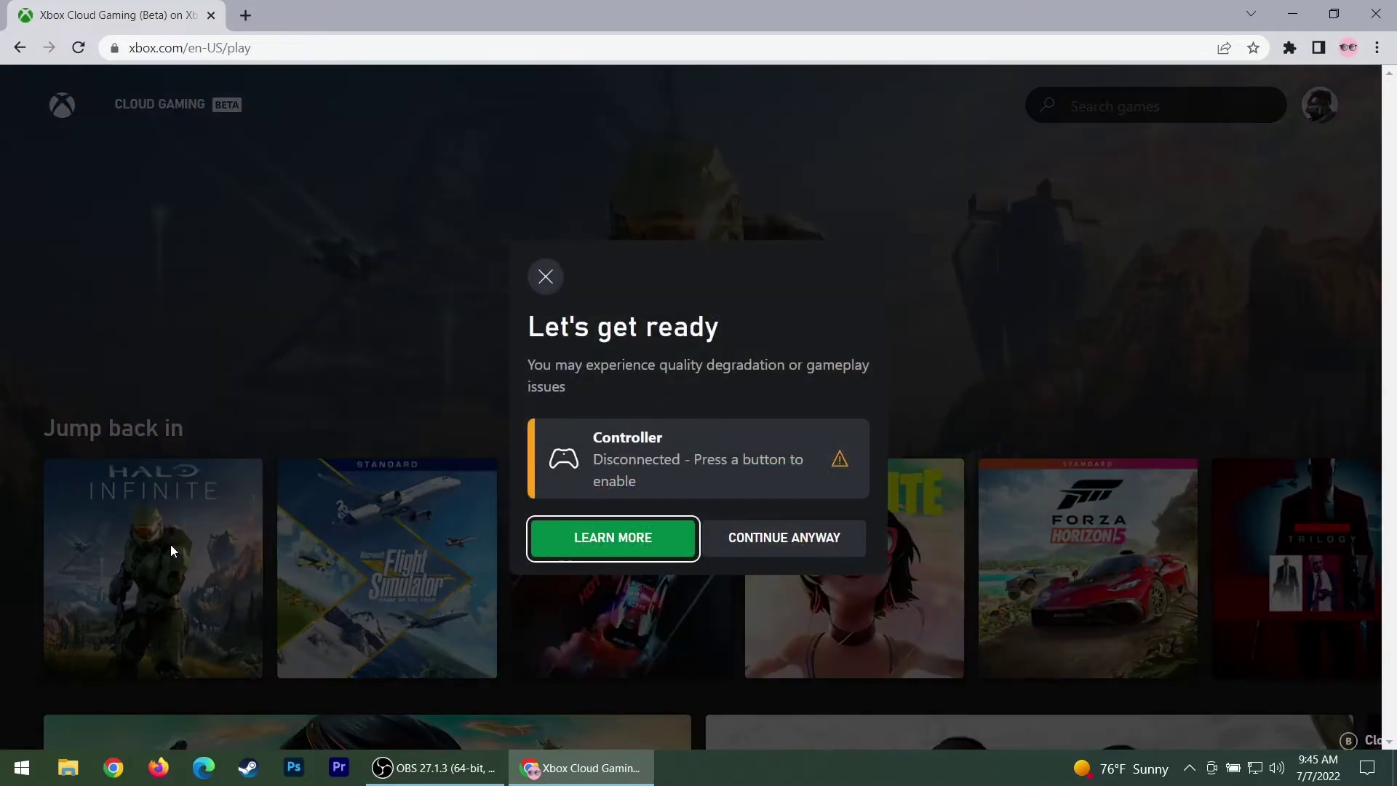
{"action": "left_click", "coordinate": [837, 548]}
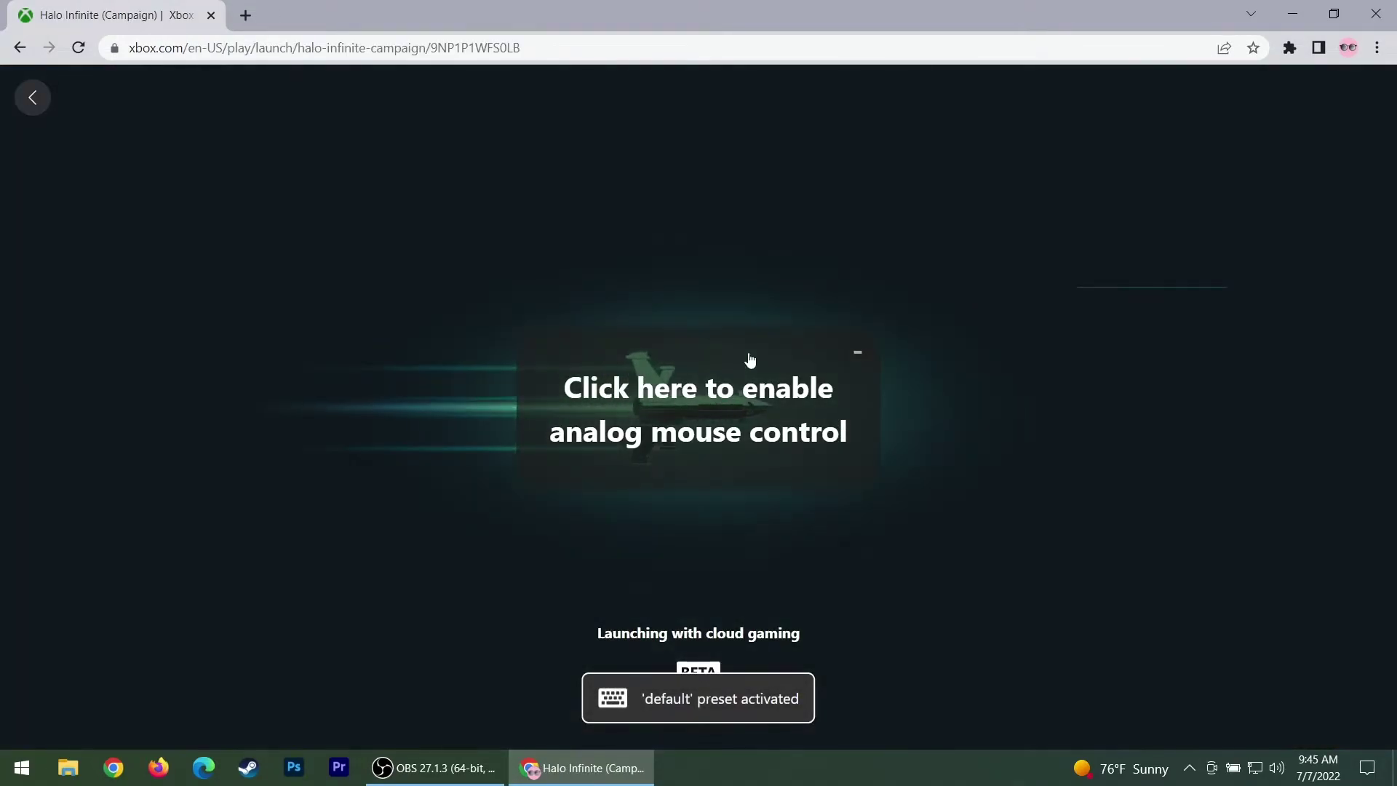
{"action": "left_click", "coordinate": [772, 404]}
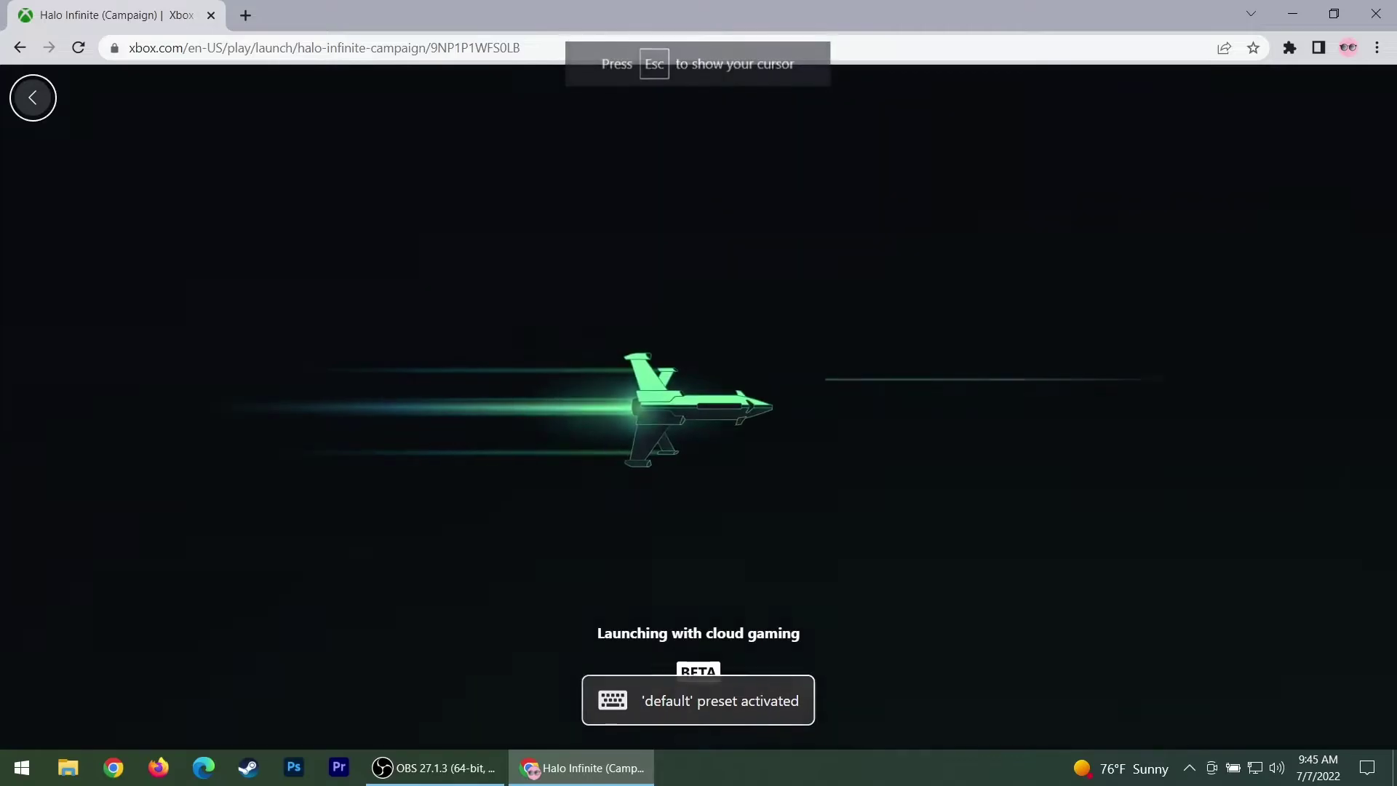
{"action": "key", "text": "Escape"}
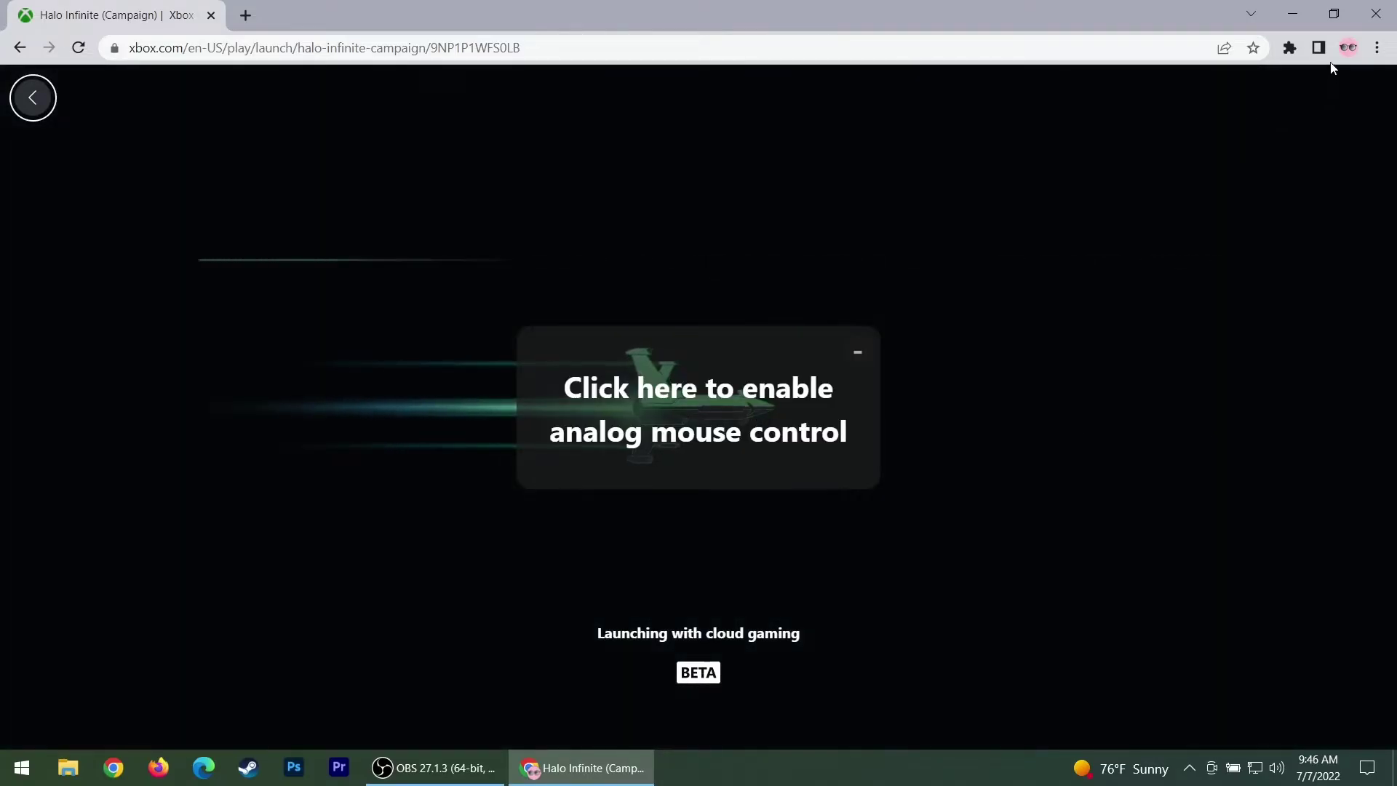
Show the Keyboard & Mouse for Xbox default preset mappings and scroll through them
{"action": "left_click", "coordinate": [1290, 49]}
{"action": "left_click", "coordinate": [1142, 185]}
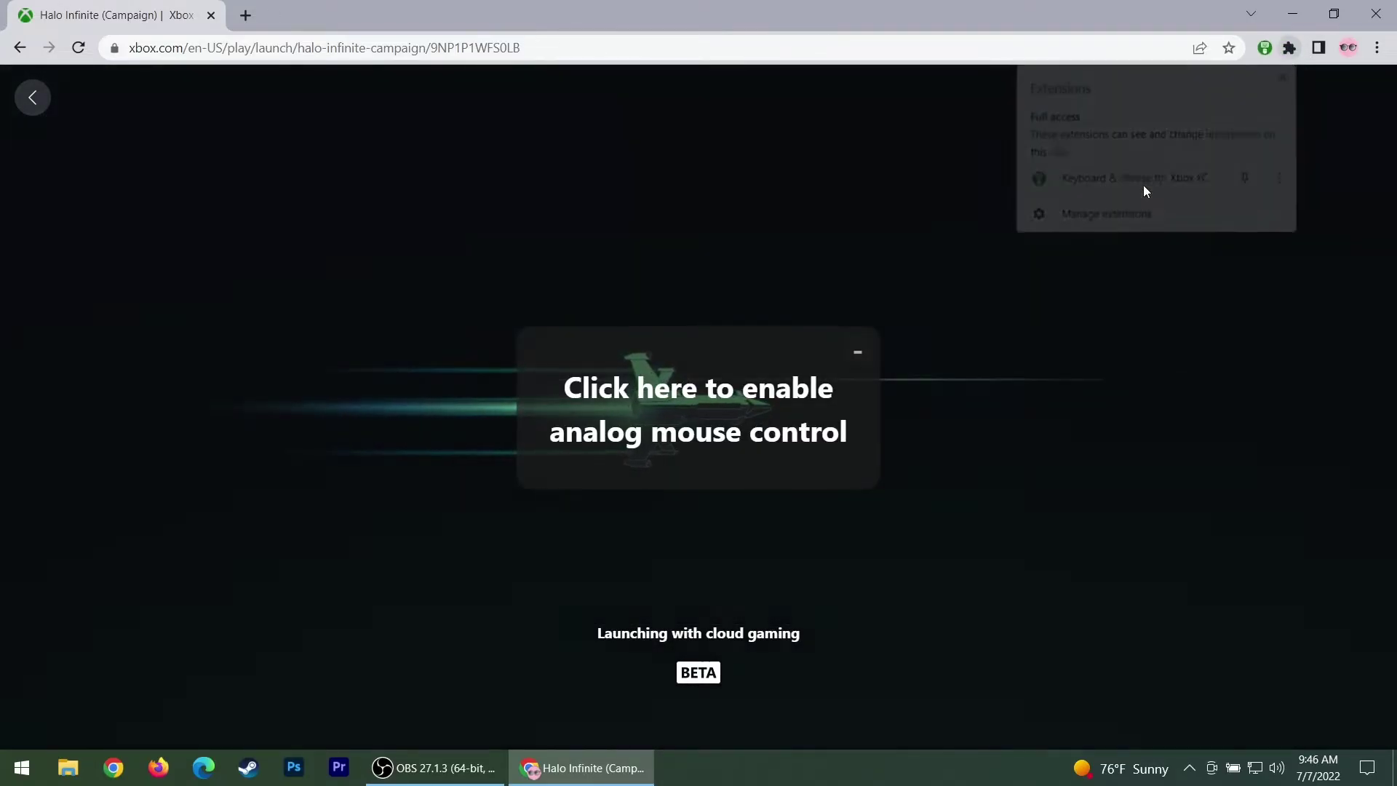
{"action": "scroll", "coordinate": [1055, 265], "scroll_direction": "down", "scroll_amount": 6}
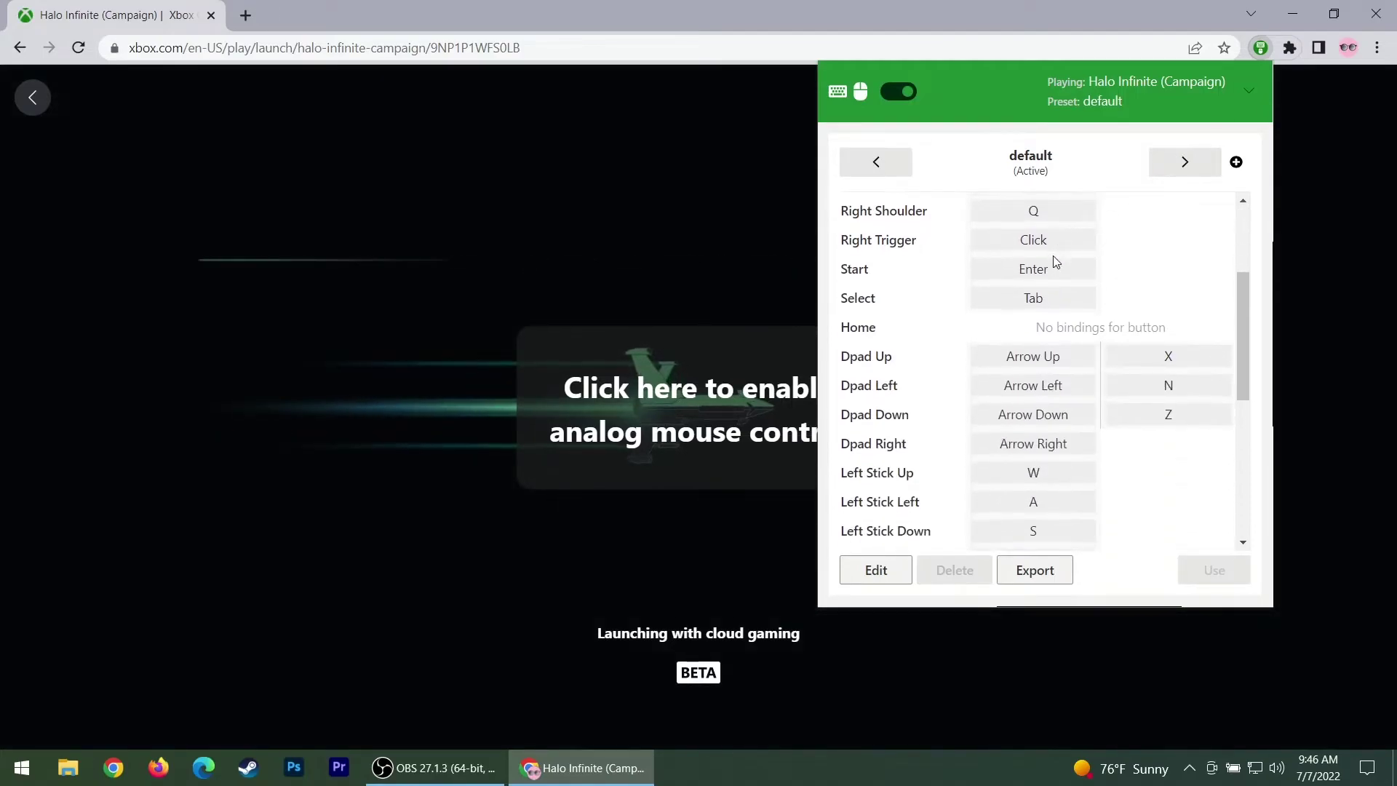
{"action": "scroll", "coordinate": [1055, 262], "scroll_direction": "down", "scroll_amount": 2}
{"action": "scroll", "coordinate": [1060, 333], "scroll_direction": "up", "scroll_amount": 5}
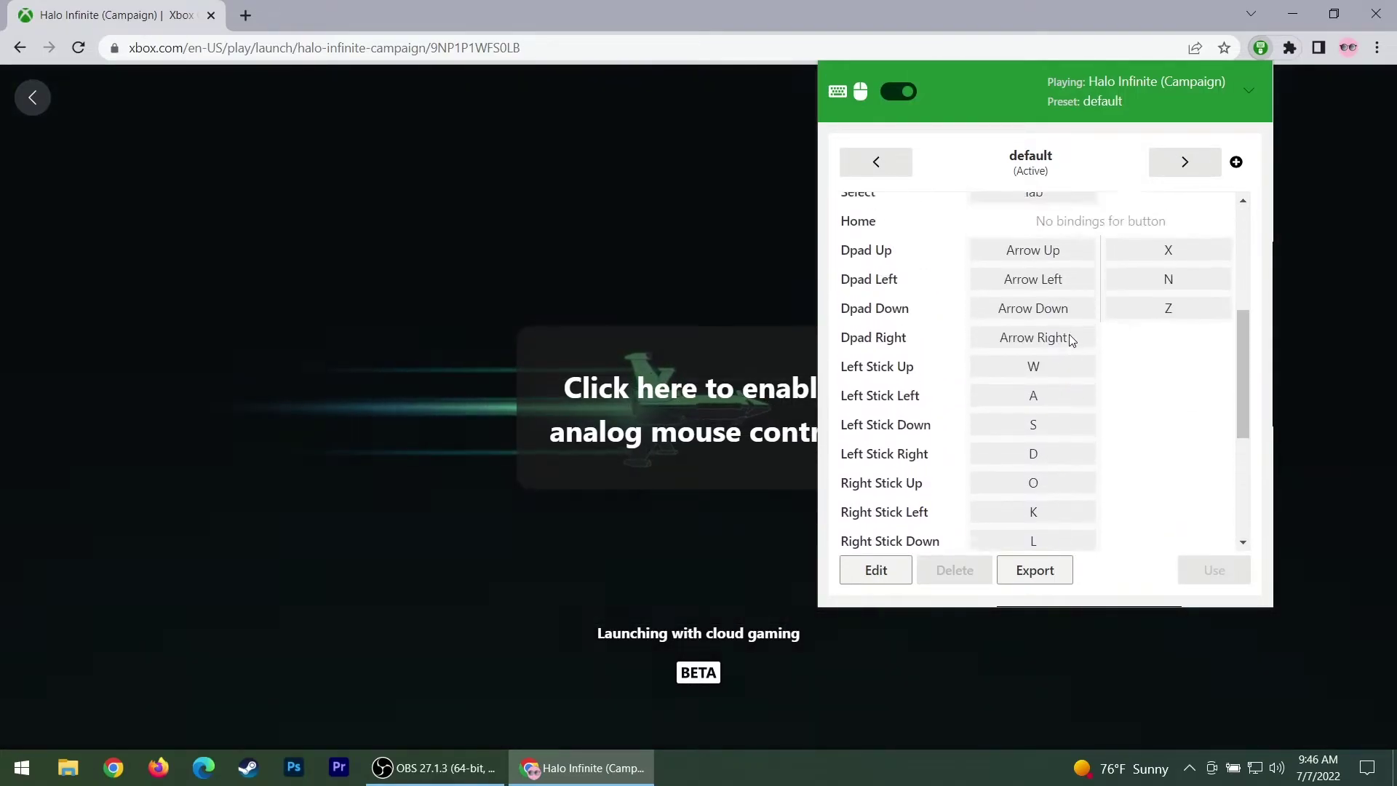
{"action": "scroll", "coordinate": [1157, 302], "scroll_direction": "up", "scroll_amount": 3}
{"action": "scroll", "coordinate": [1056, 277], "scroll_direction": "up", "scroll_amount": 2}
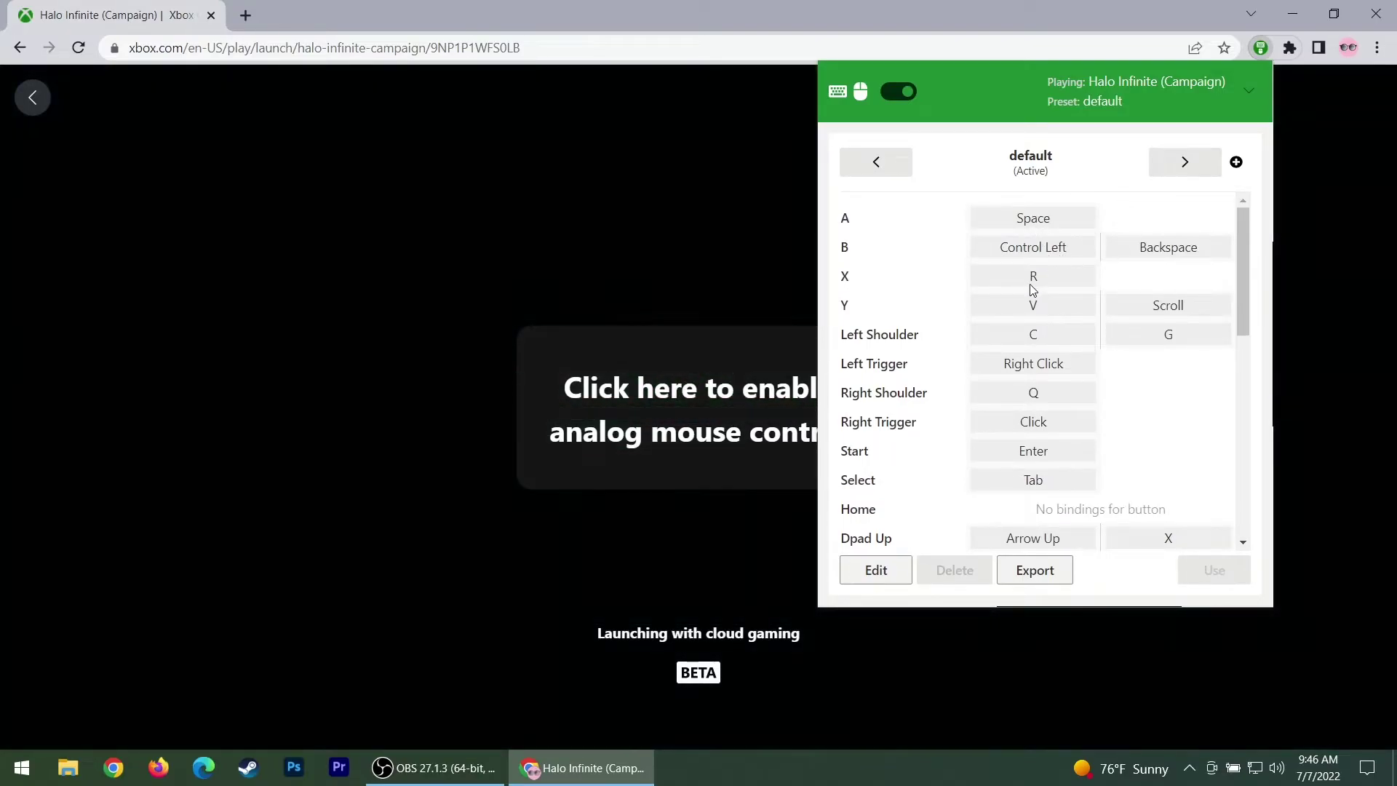
{"action": "scroll", "coordinate": [1042, 399], "scroll_direction": "down", "scroll_amount": 4}
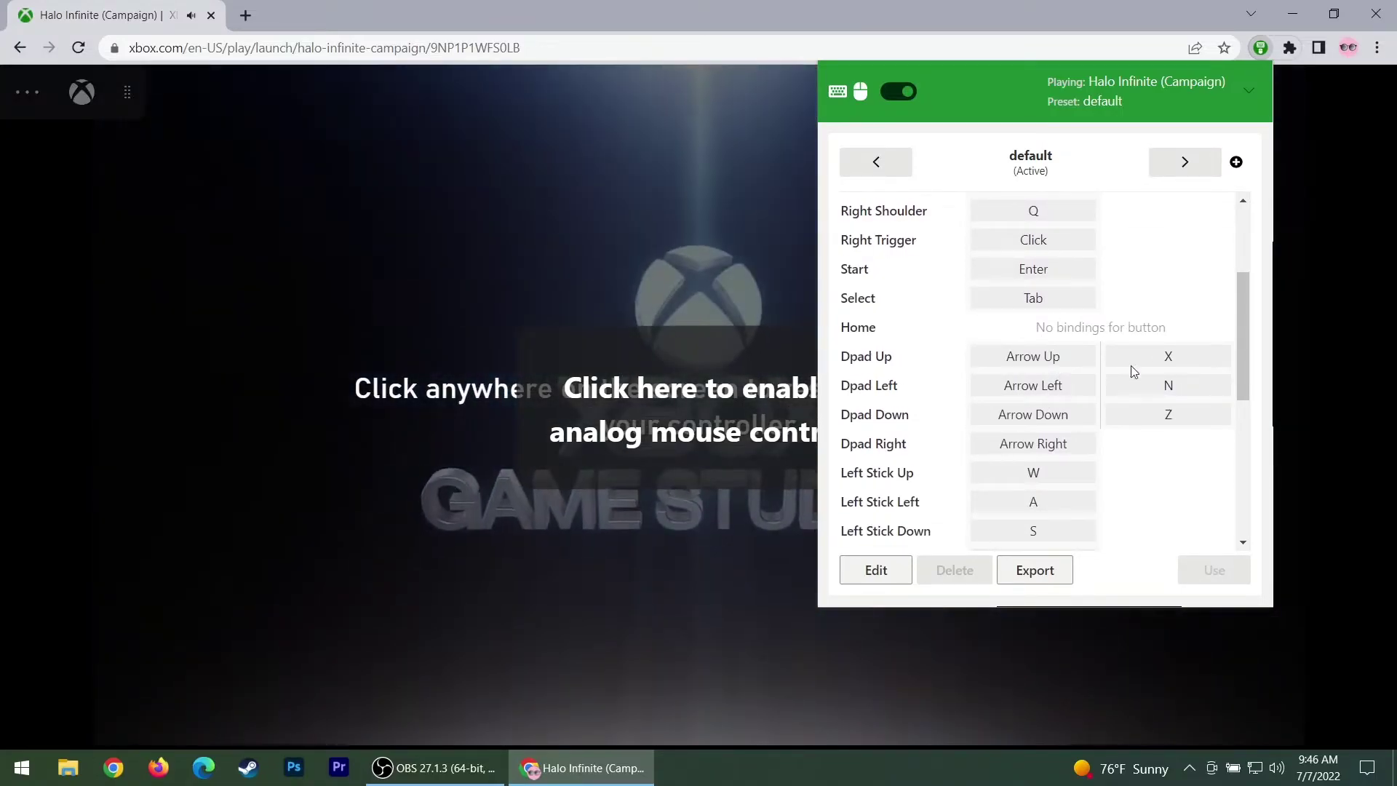
{"action": "scroll", "coordinate": [1033, 393], "scroll_direction": "down", "scroll_amount": 5}
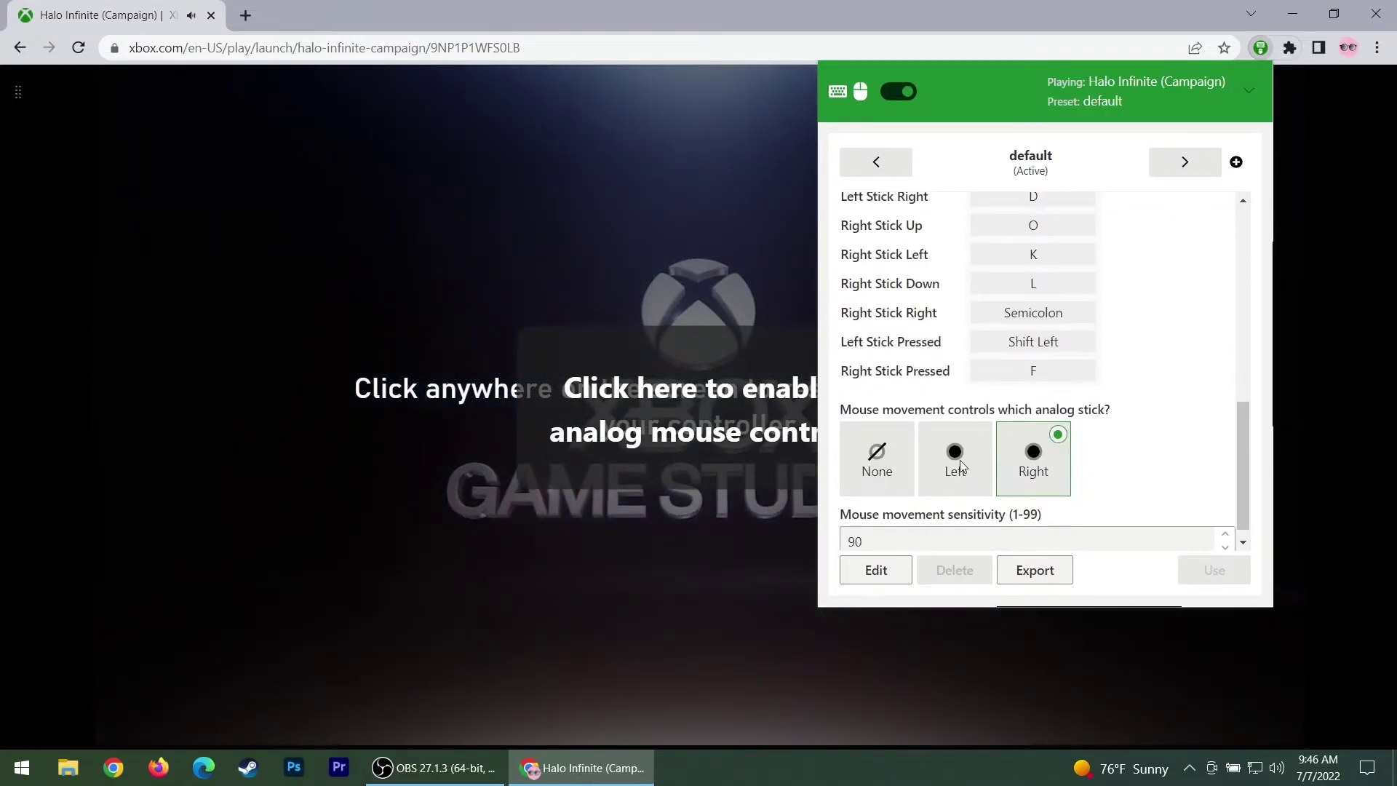
Try the default preset's mouse-movement stick options, ending on the left stick
{"action": "left_click", "coordinate": [875, 570]}
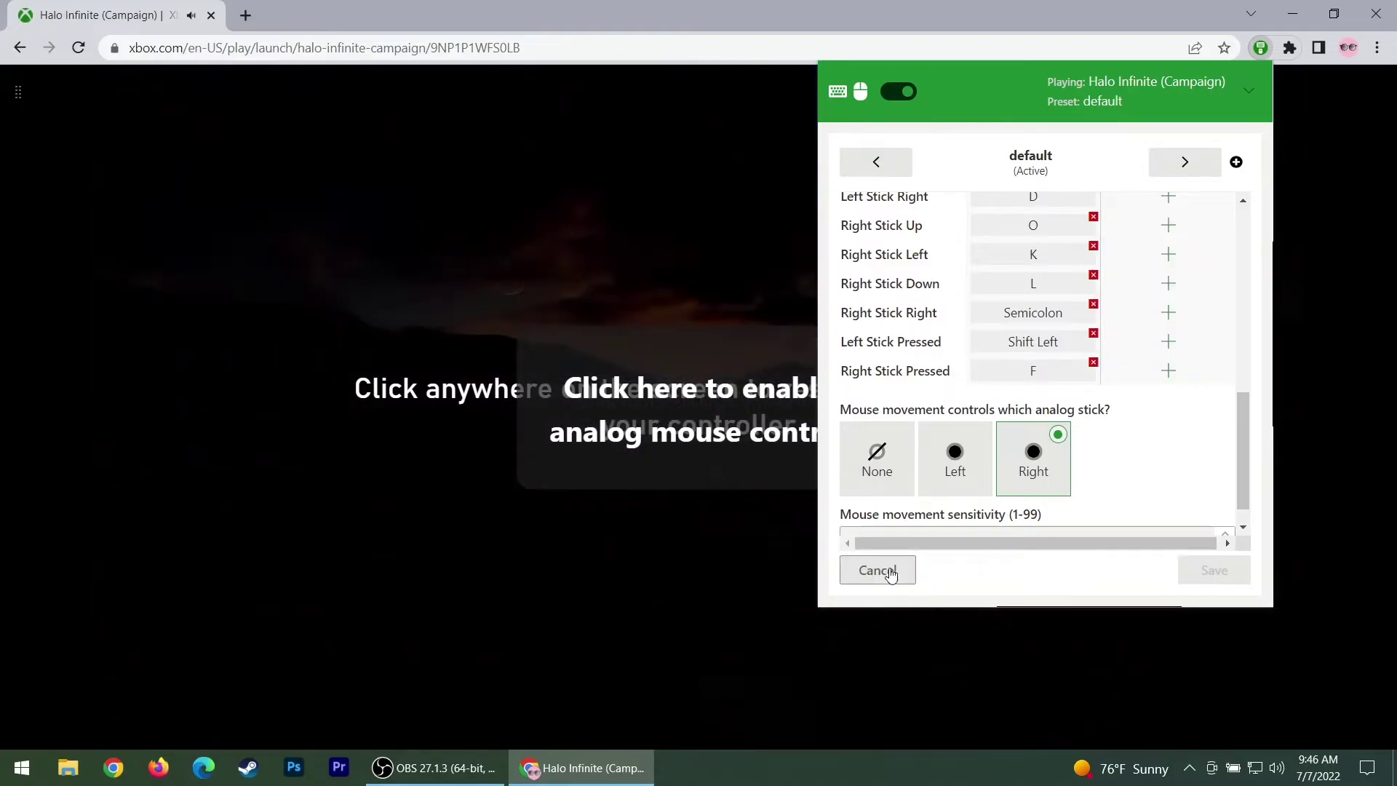
{"action": "left_click", "coordinate": [960, 454]}
{"action": "left_click", "coordinate": [1015, 471]}
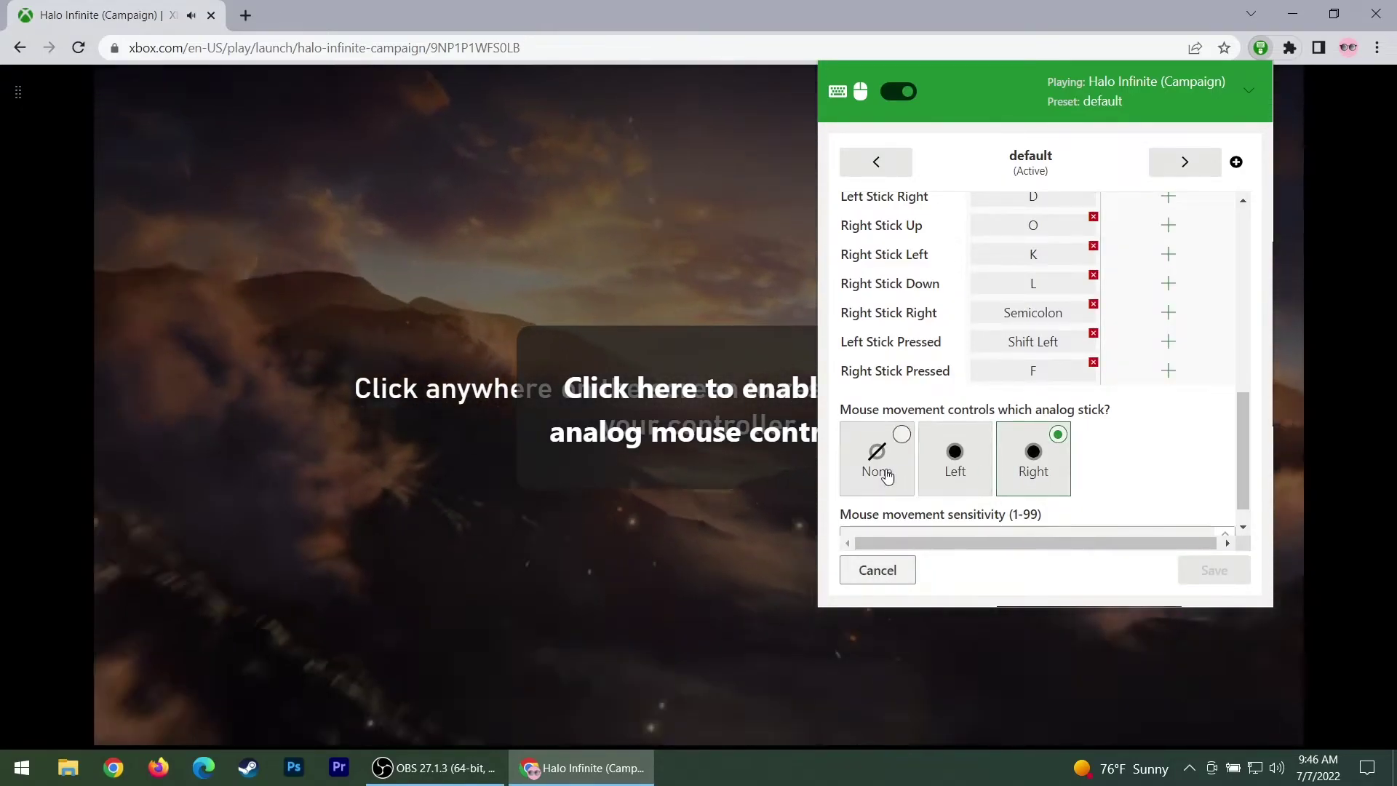
{"action": "left_click", "coordinate": [882, 466]}
{"action": "left_click", "coordinate": [951, 470]}
Start a new preset and type the name 'new'
{"action": "scroll", "coordinate": [1006, 448], "scroll_direction": "up", "scroll_amount": 1}
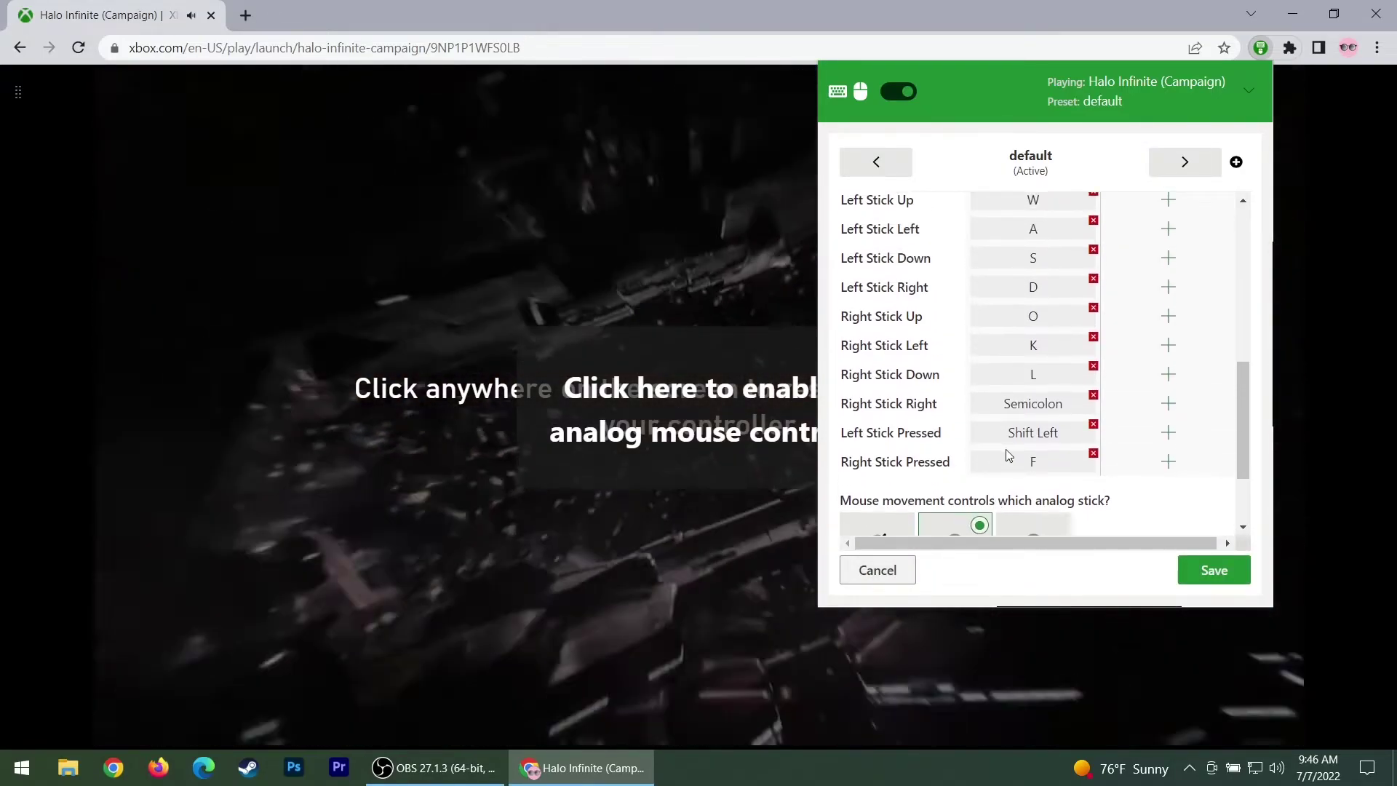
{"action": "scroll", "coordinate": [1011, 461], "scroll_direction": "up", "scroll_amount": 2}
{"action": "scroll", "coordinate": [1012, 461], "scroll_direction": "up", "scroll_amount": 4}
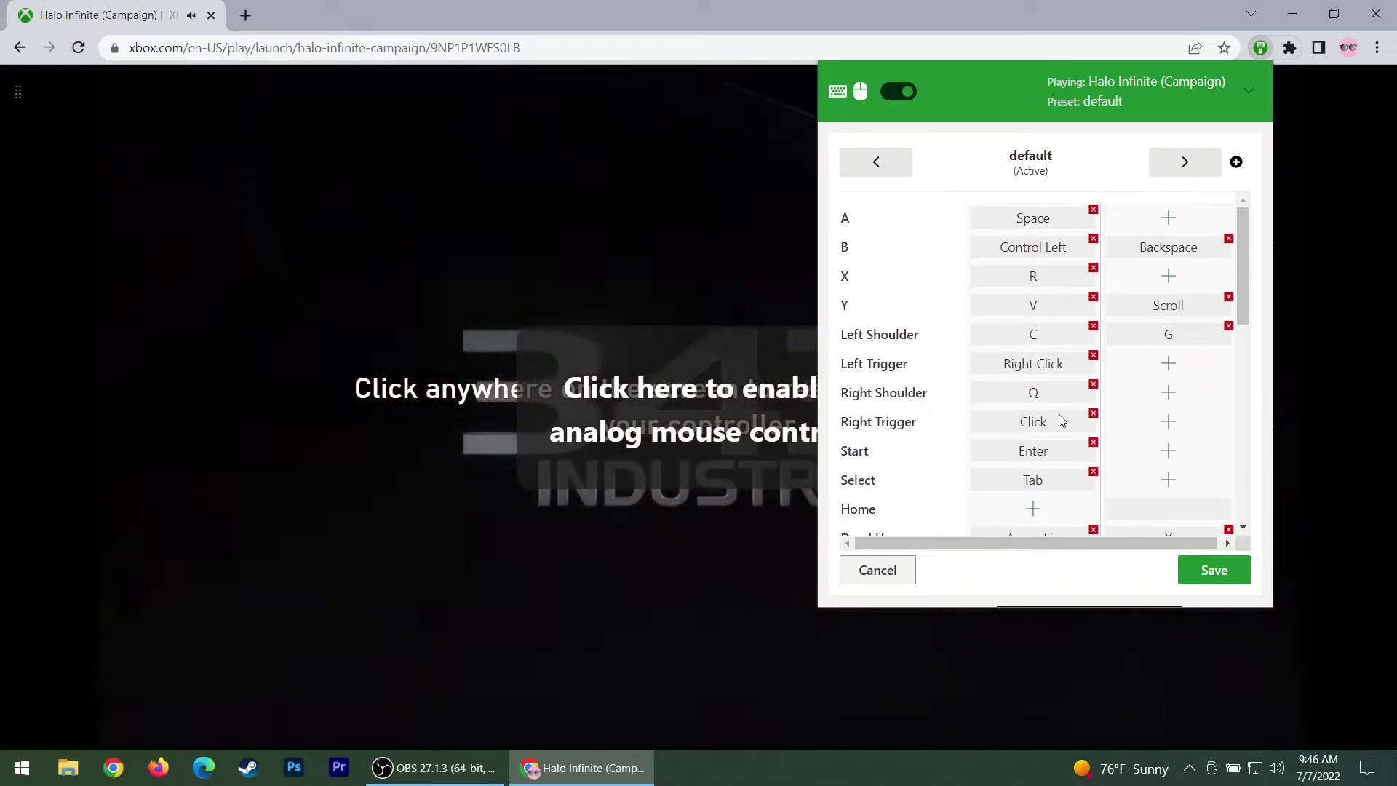
{"action": "left_click", "coordinate": [1236, 162]}
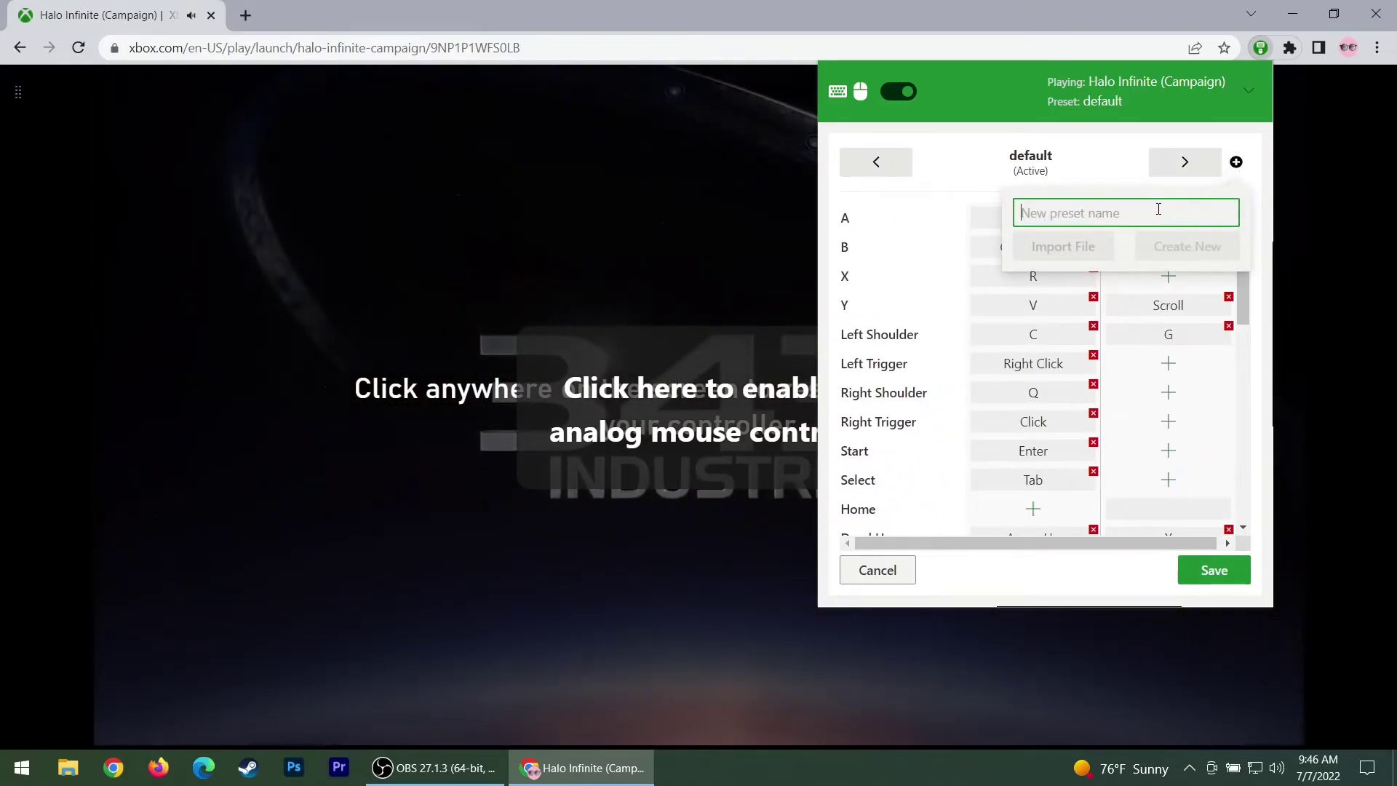
{"action": "type", "text": "new"}
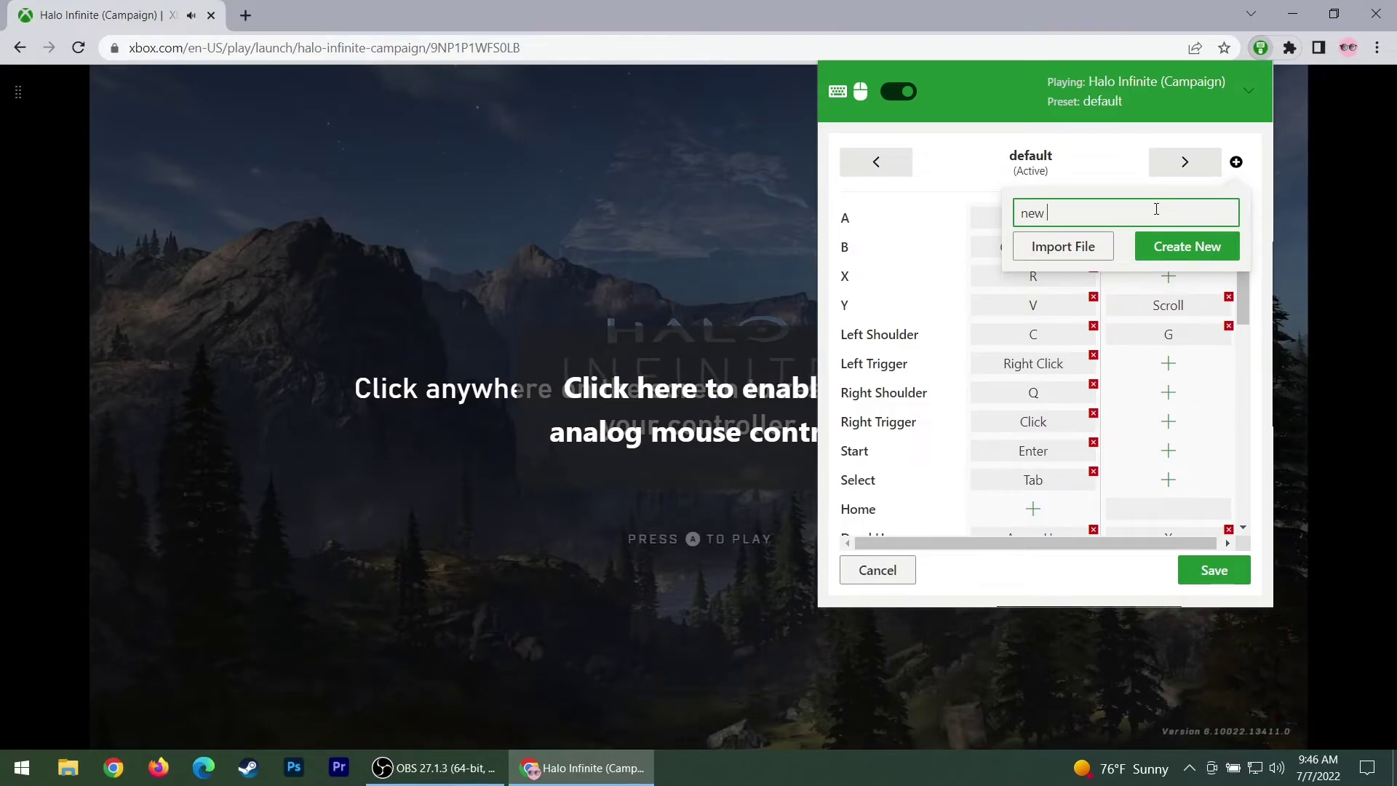
Create the 'new' preset and bind A, B, X, Y buttons to the A, B, X, Y keys
{"action": "left_click", "coordinate": [1201, 244]}
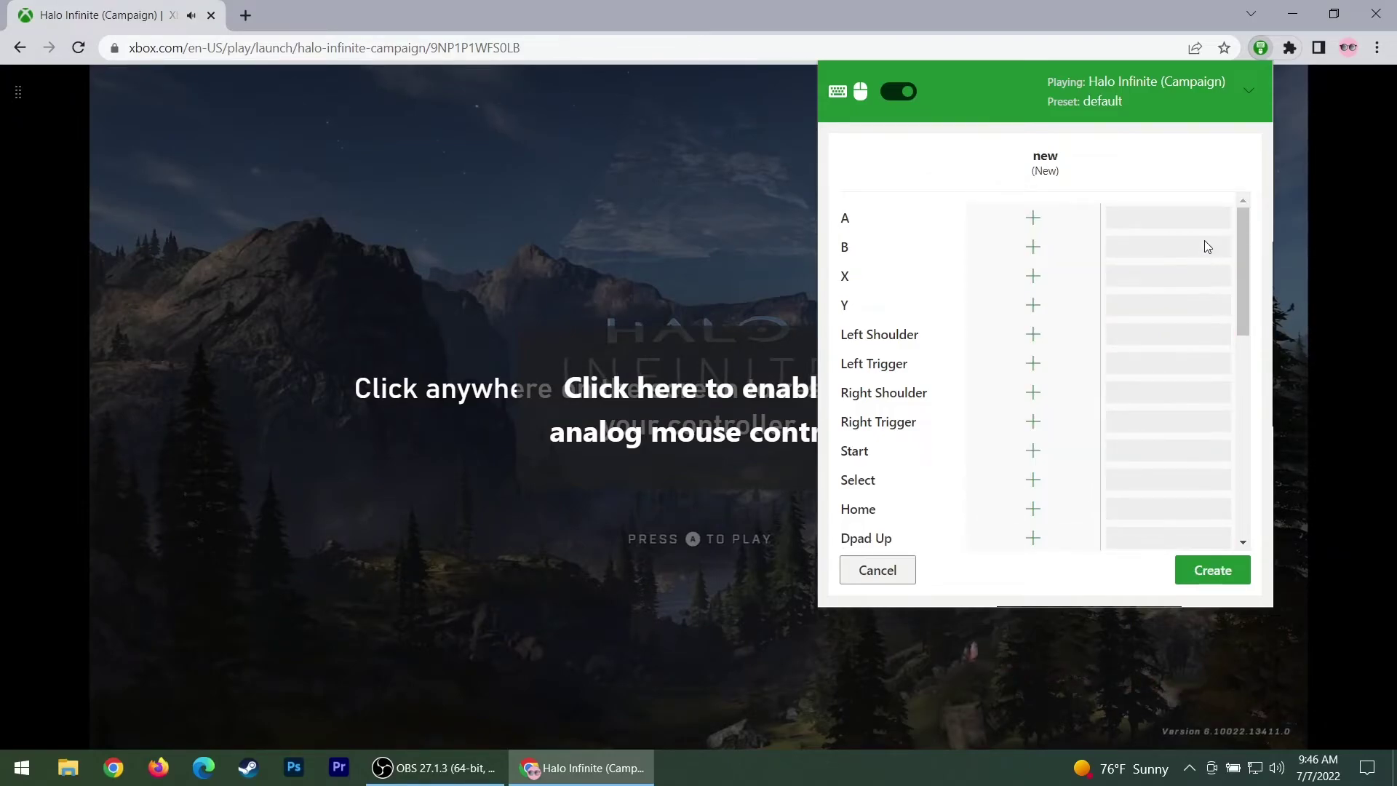
{"action": "scroll", "coordinate": [1026, 281], "scroll_direction": "down", "scroll_amount": 1}
{"action": "scroll", "coordinate": [1025, 281], "scroll_direction": "up", "scroll_amount": 1}
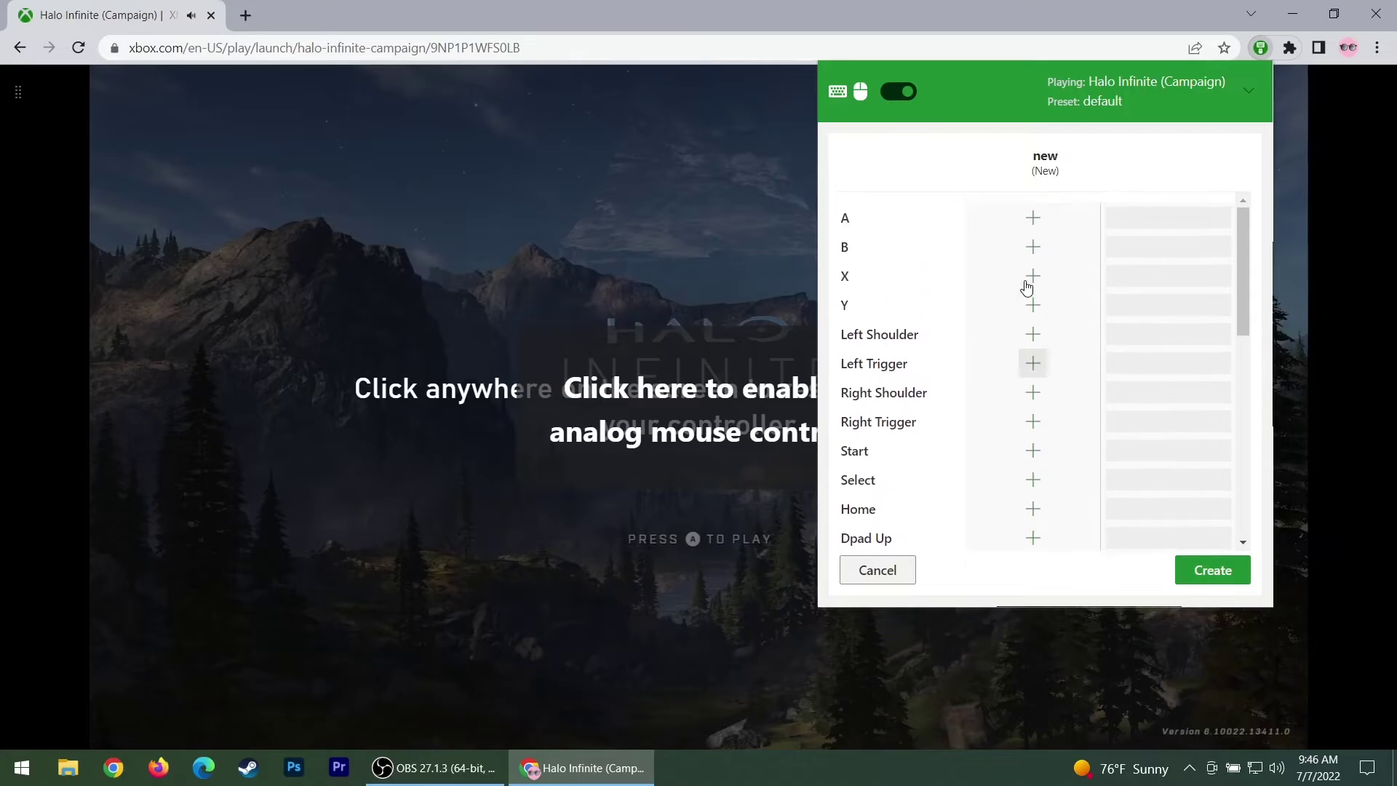
{"action": "left_click", "coordinate": [1030, 219]}
{"action": "key", "text": "a"}
{"action": "left_click", "coordinate": [1033, 247]}
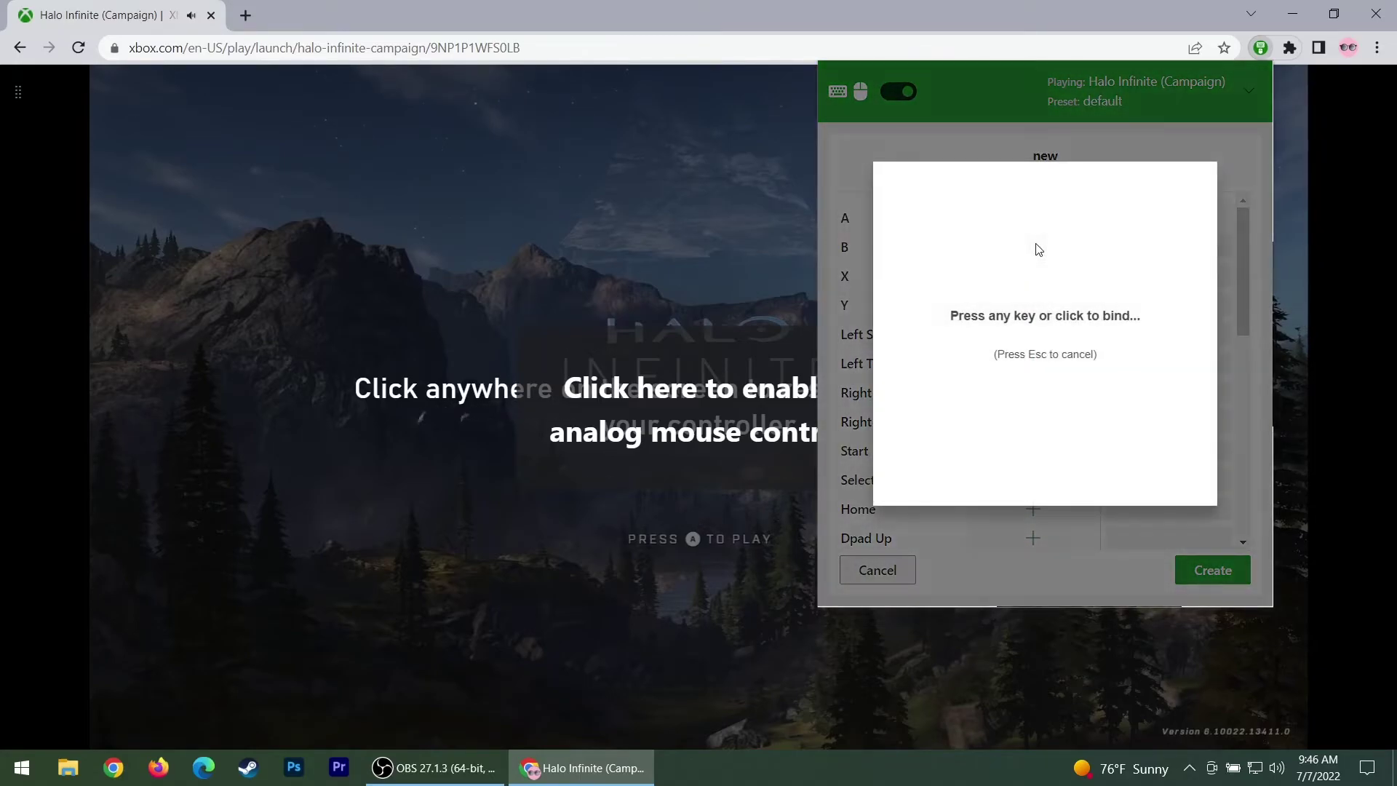
{"action": "key", "text": "b"}
{"action": "left_click", "coordinate": [1026, 282]}
{"action": "key", "text": "x"}
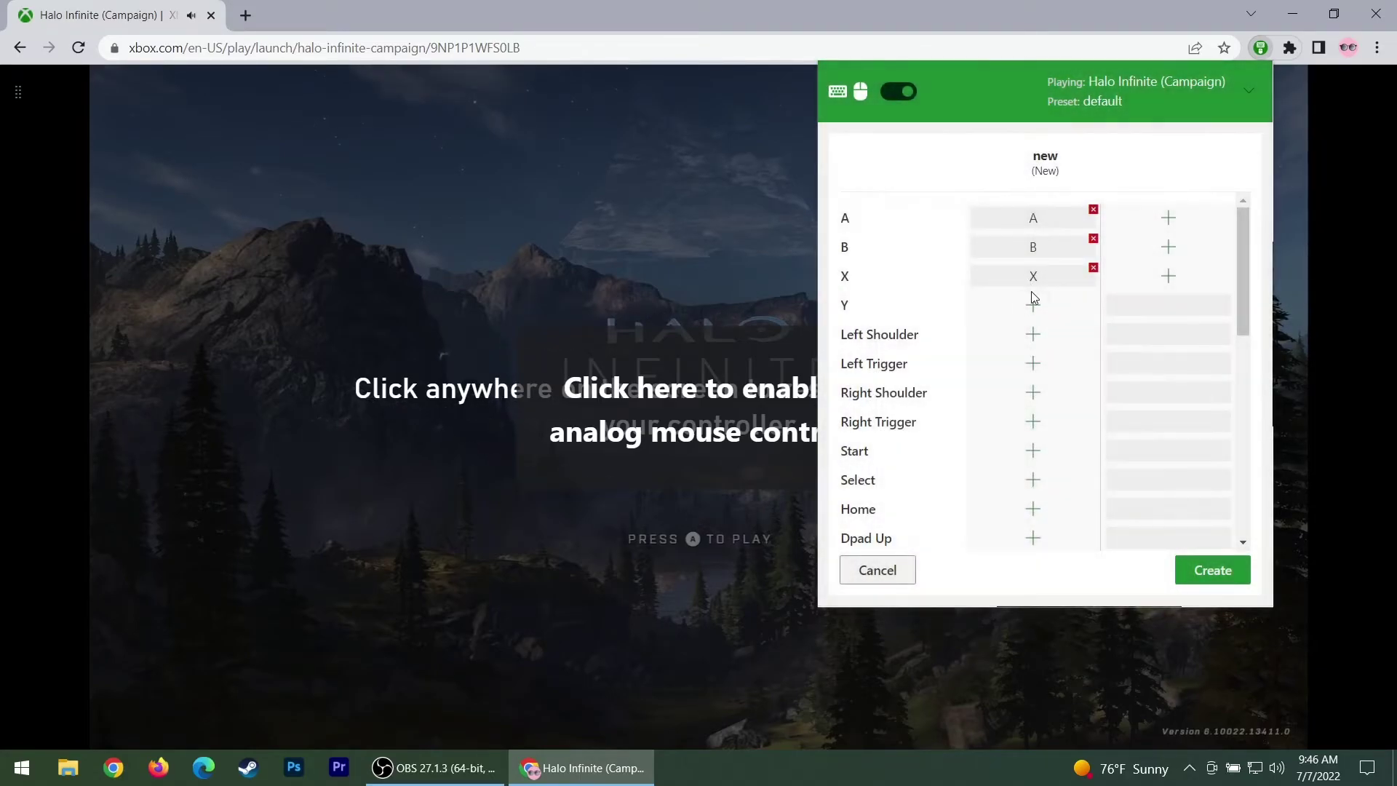
{"action": "left_click", "coordinate": [1033, 304]}
{"action": "key", "text": "y"}
Bind D-pad Up, Left, Down, Right to I, J, K, L
{"action": "scroll", "coordinate": [1034, 339], "scroll_direction": "down", "scroll_amount": 3}
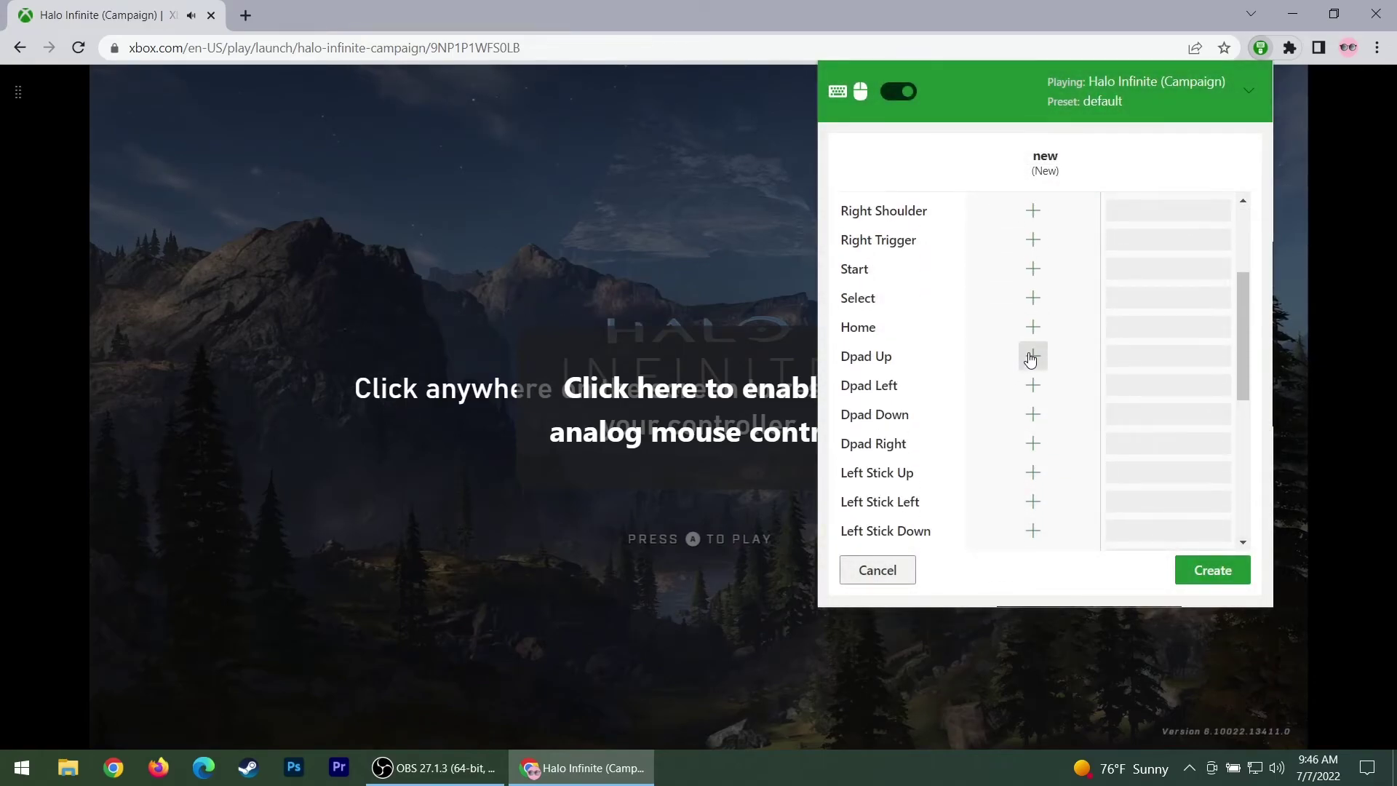
{"action": "left_click", "coordinate": [1033, 356]}
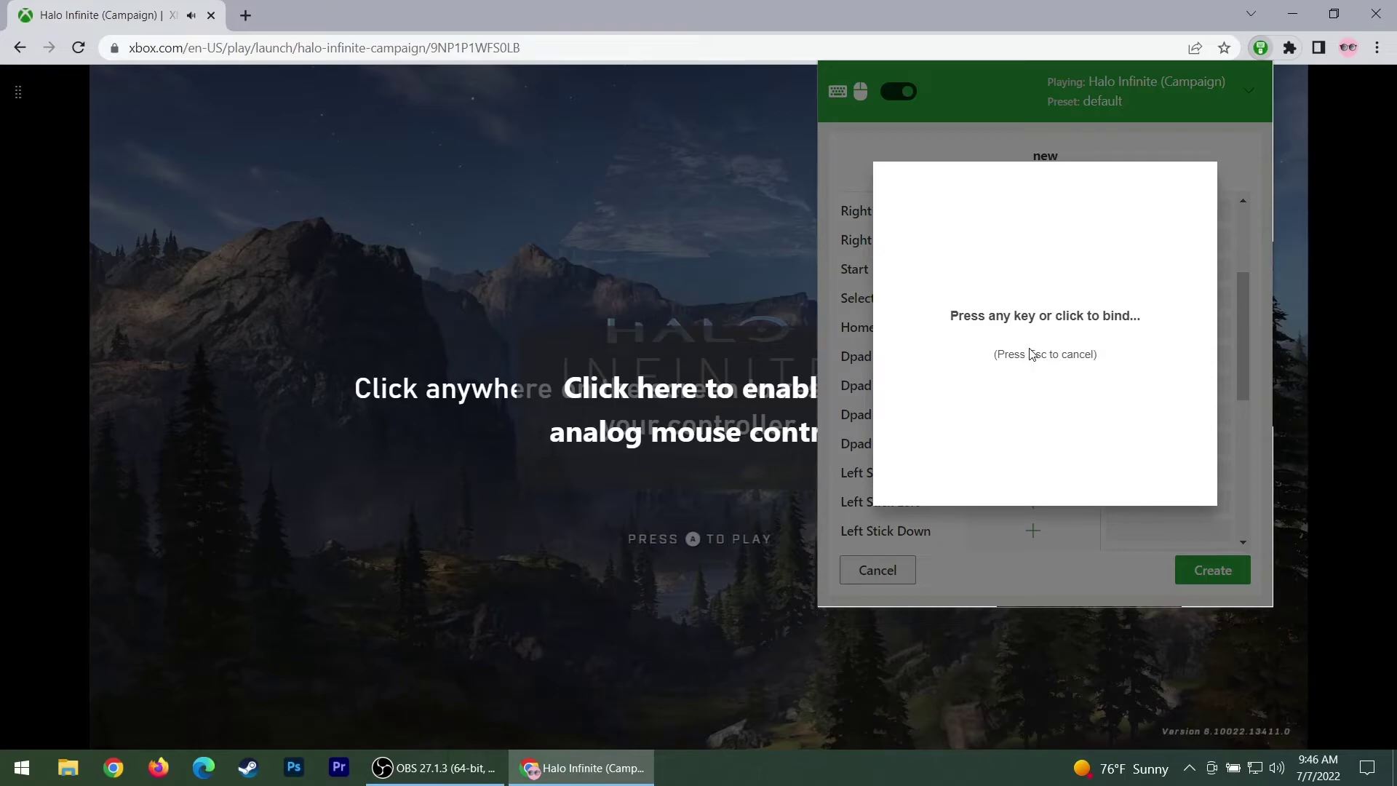
{"action": "key", "text": "Up"}
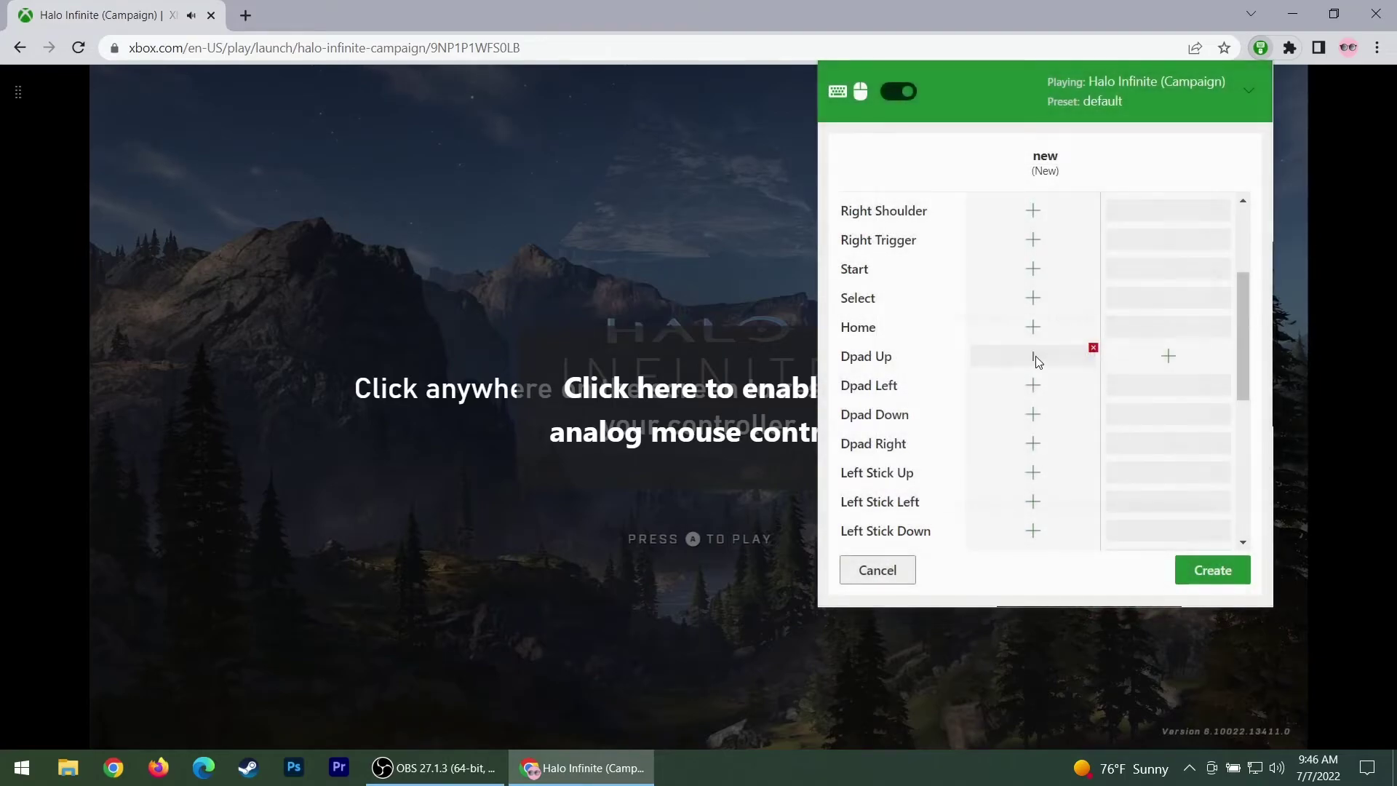
{"action": "left_click", "coordinate": [1033, 385]}
{"action": "key", "text": "Left"}
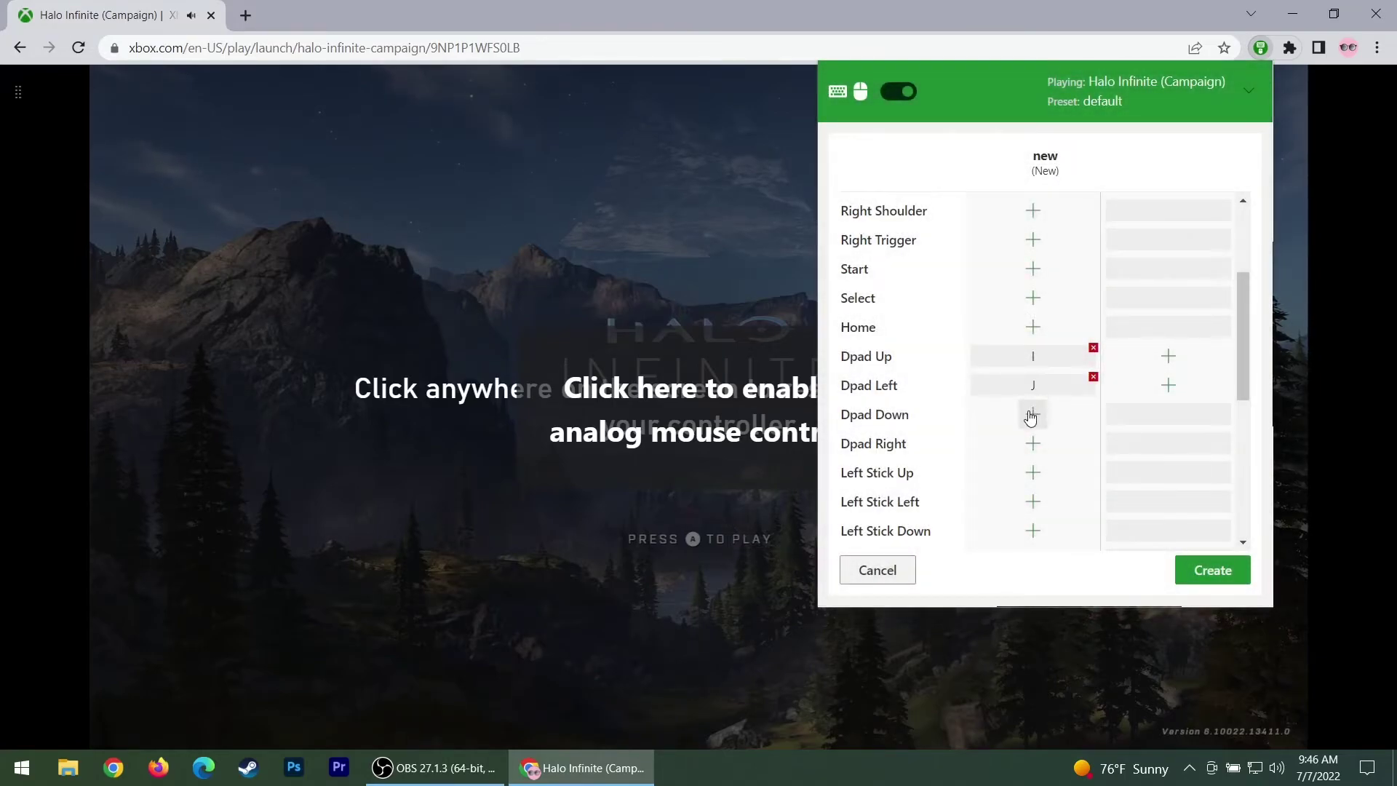
{"action": "left_click", "coordinate": [1034, 414]}
{"action": "key", "text": "Down"}
{"action": "left_click", "coordinate": [1034, 443]}
{"action": "key", "text": "Right"}
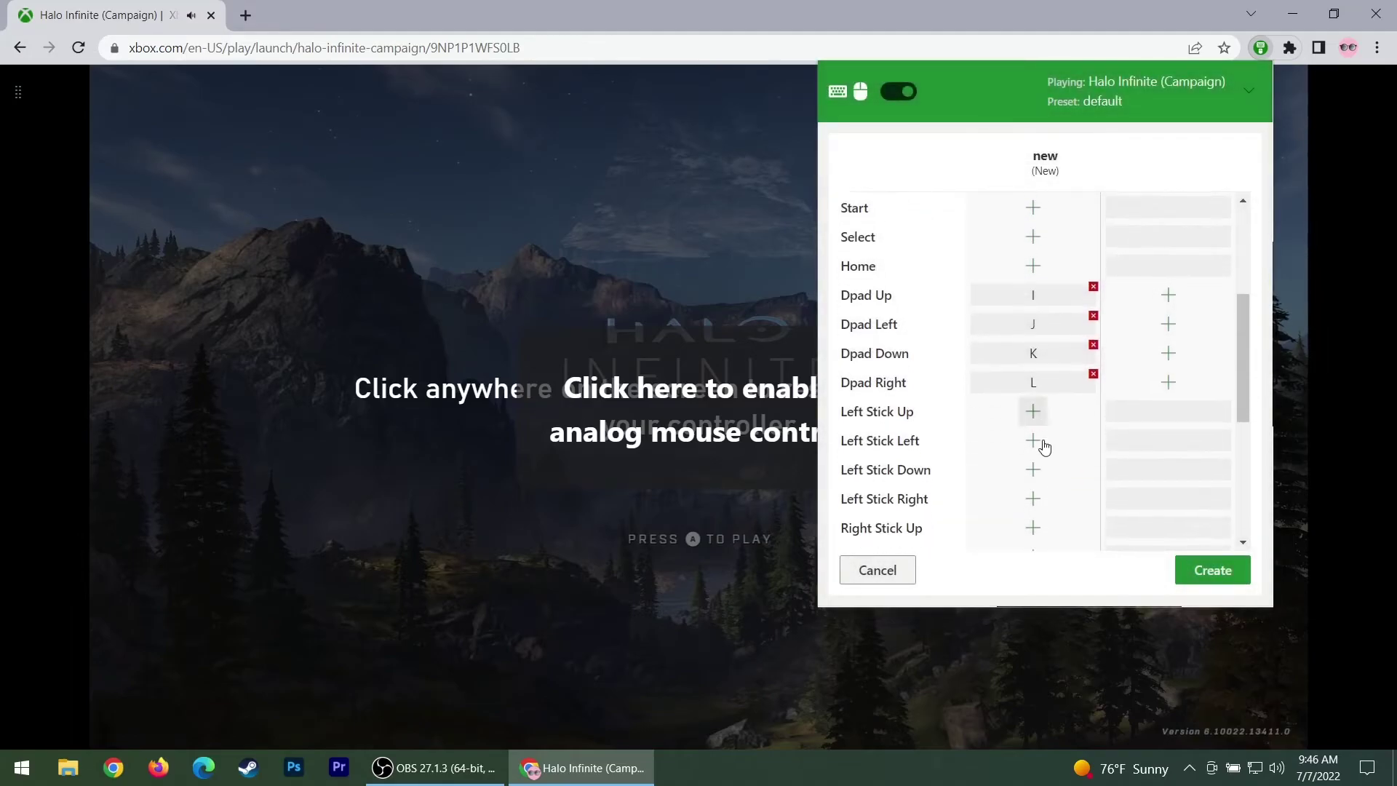
Set mouse movement to control the left analog stick
{"action": "scroll", "coordinate": [1045, 446], "scroll_direction": "down", "scroll_amount": 5}
{"action": "scroll", "coordinate": [1052, 438], "scroll_direction": "down", "scroll_amount": 2}
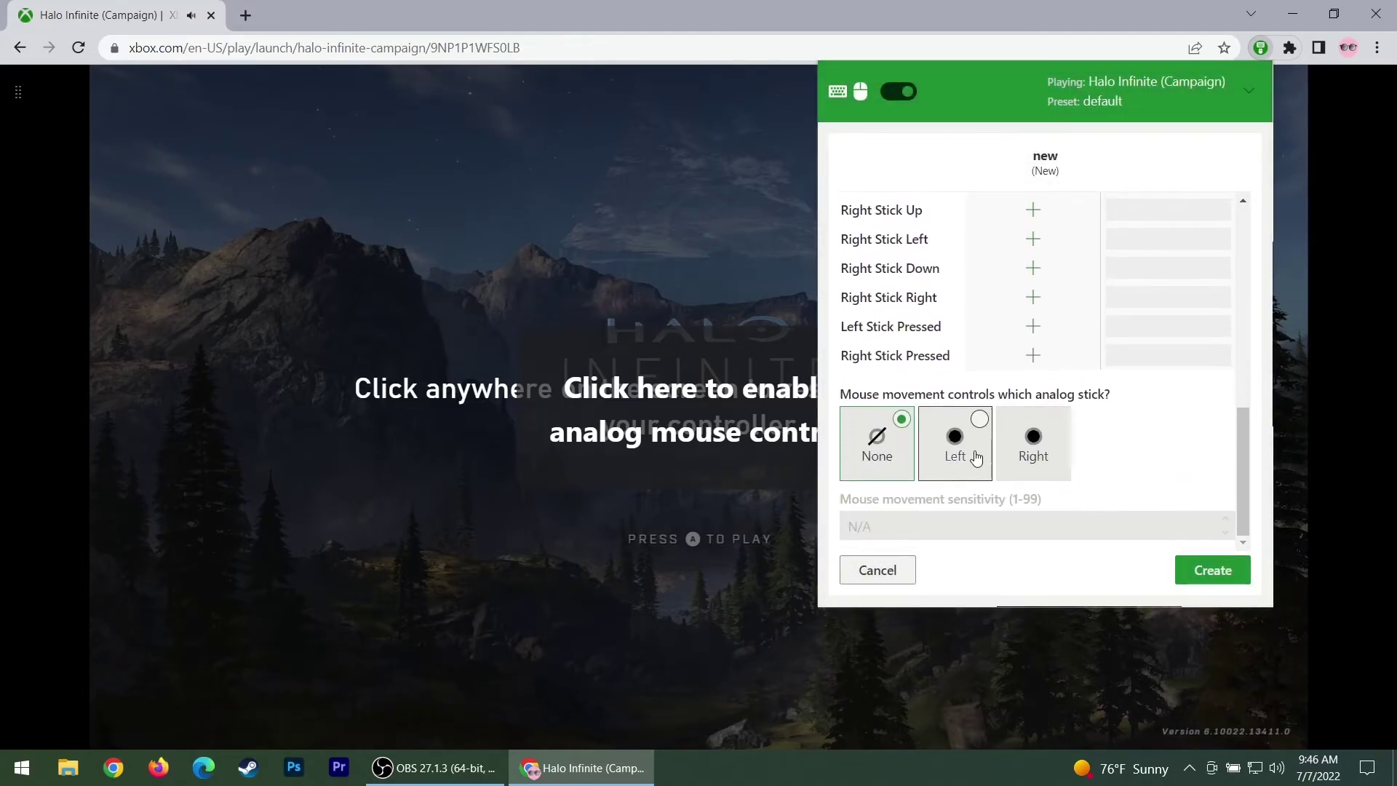
{"action": "left_click", "coordinate": [972, 457]}
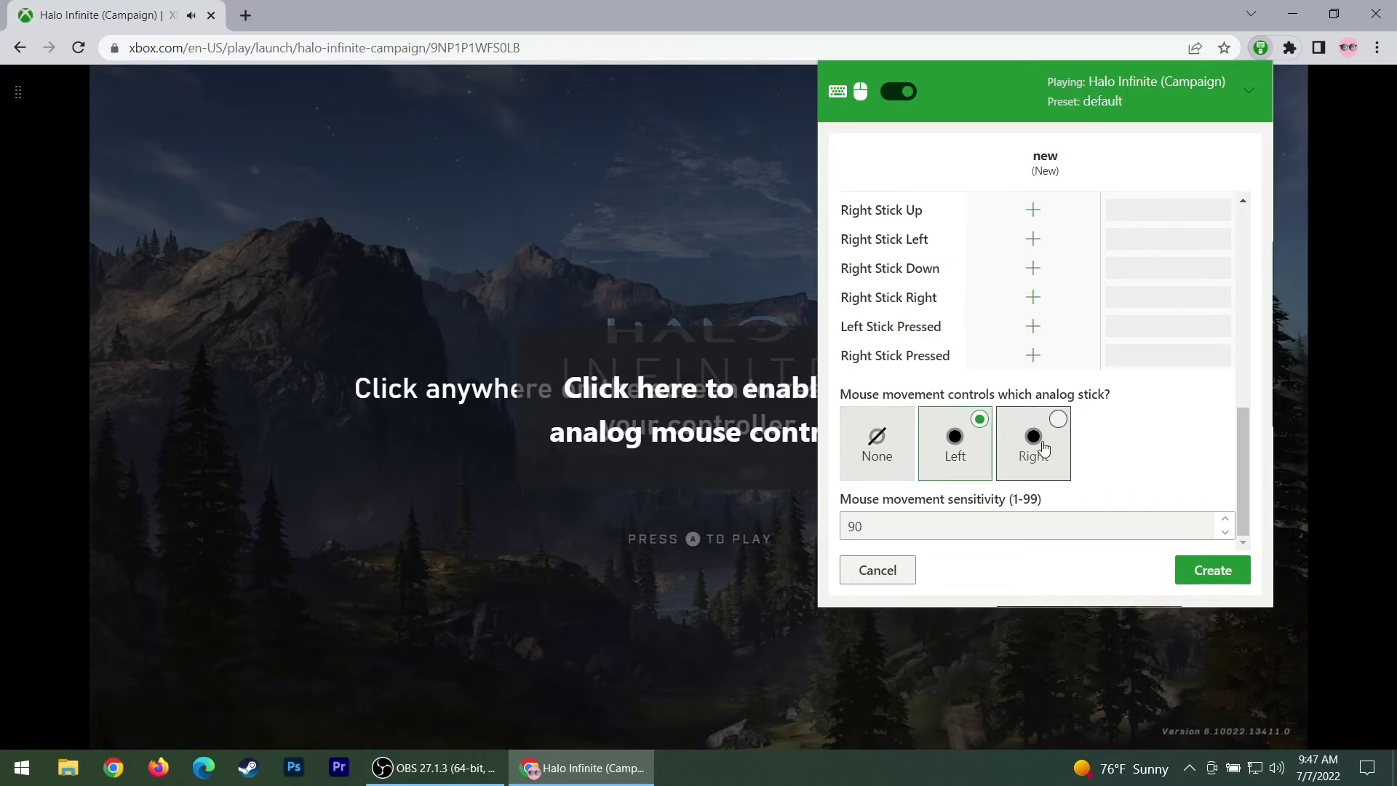
{"action": "left_click", "coordinate": [1032, 439]}
{"action": "left_click", "coordinate": [968, 434]}
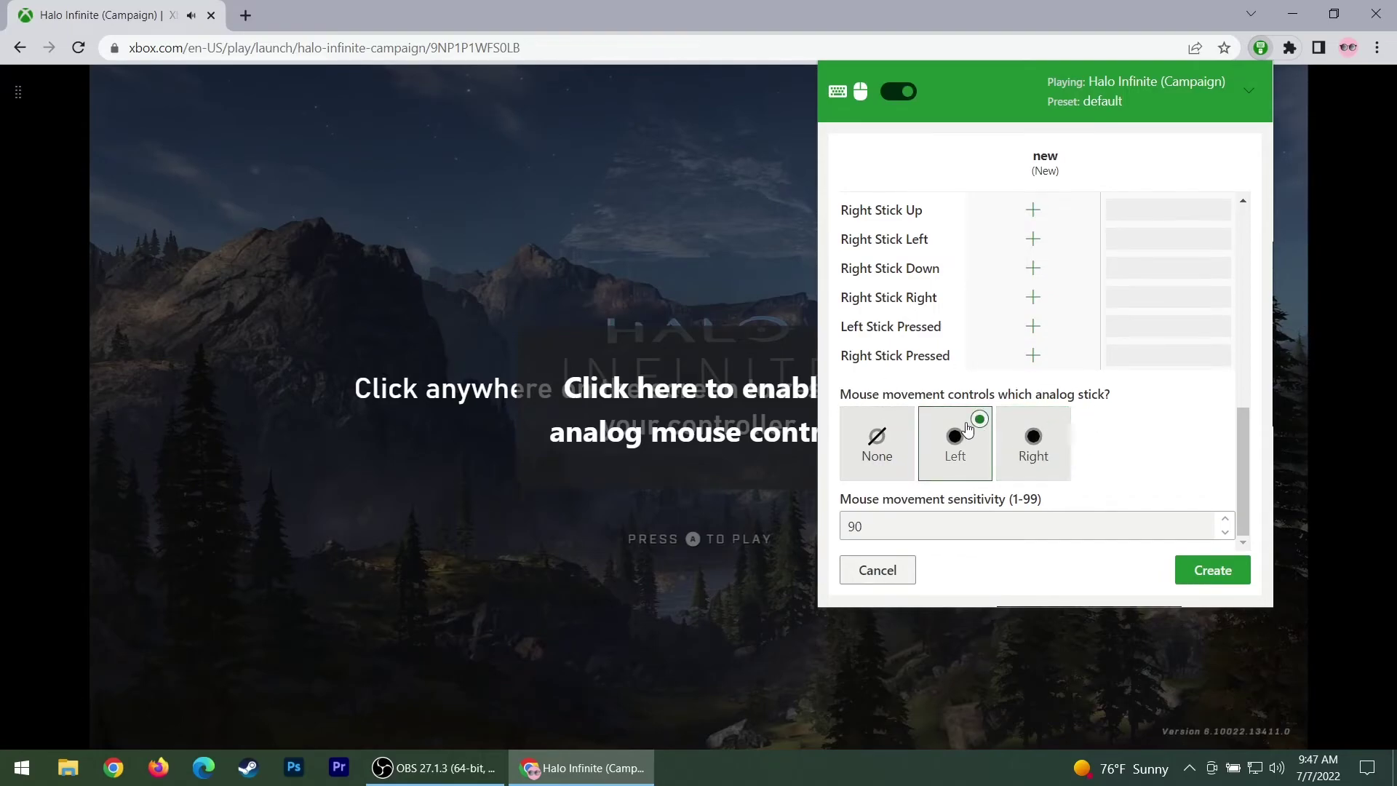
{"action": "scroll", "coordinate": [970, 430], "scroll_direction": "up", "scroll_amount": 7}
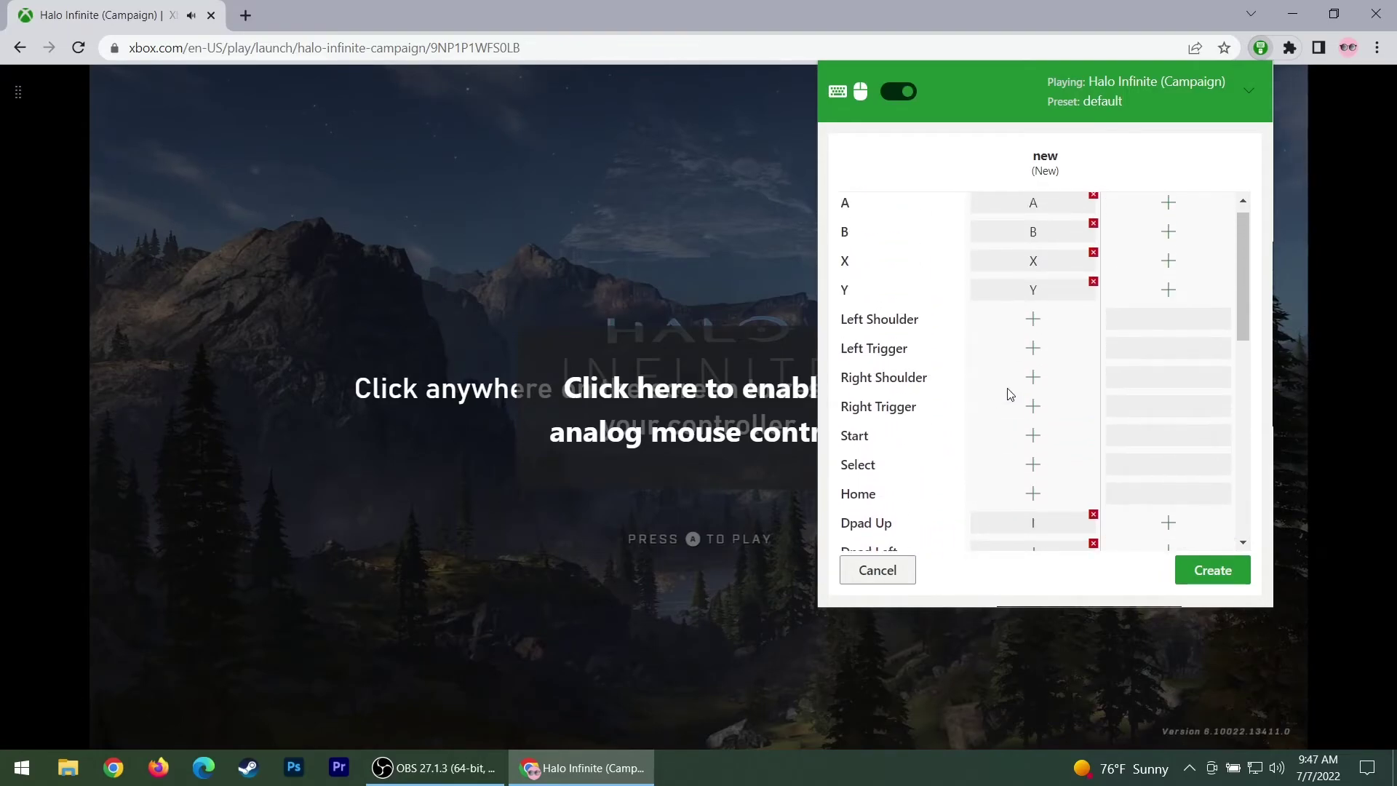
{"action": "scroll", "coordinate": [1038, 403], "scroll_direction": "down", "scroll_amount": 3}
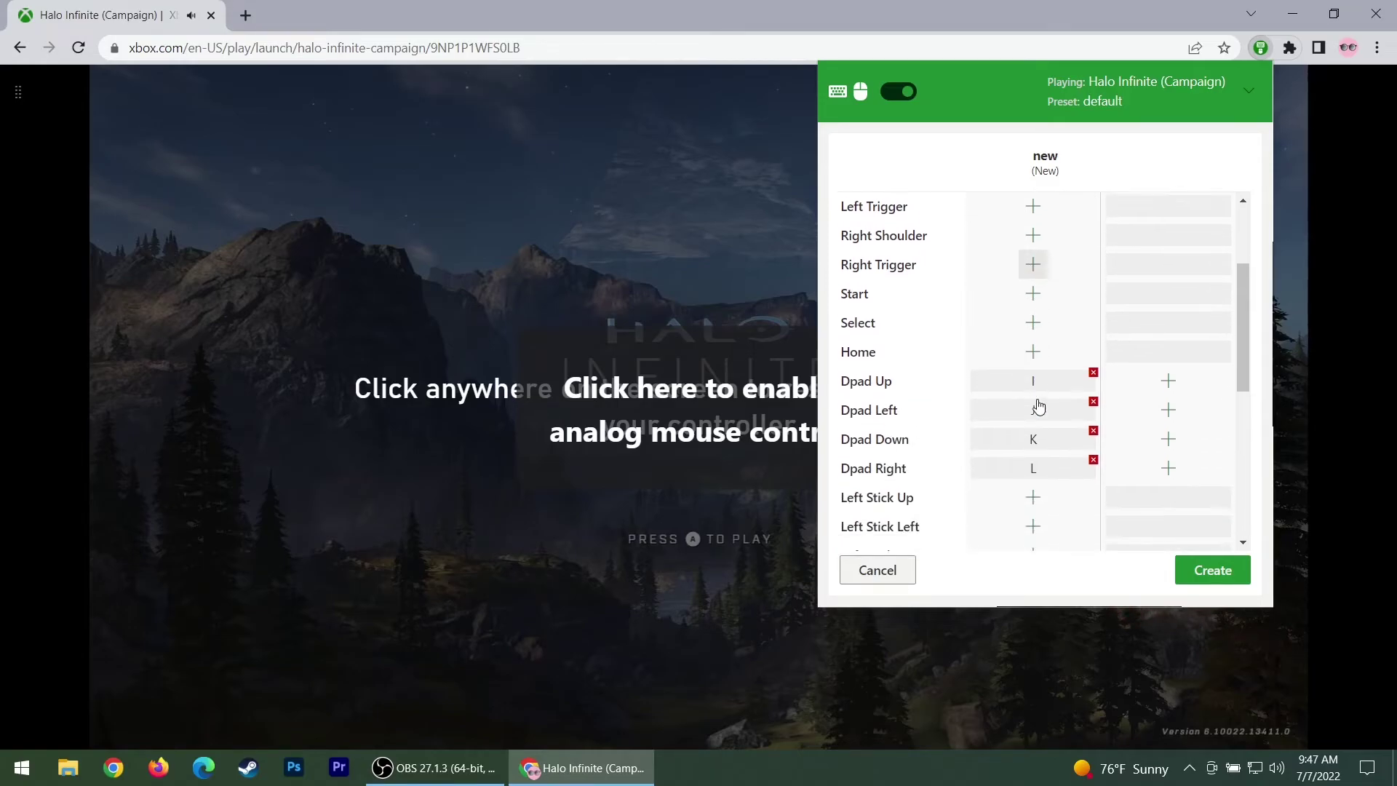
Bind Select to Shift Right, Home to Backspace, and Start to Enter
{"action": "left_click", "coordinate": [1023, 277]}
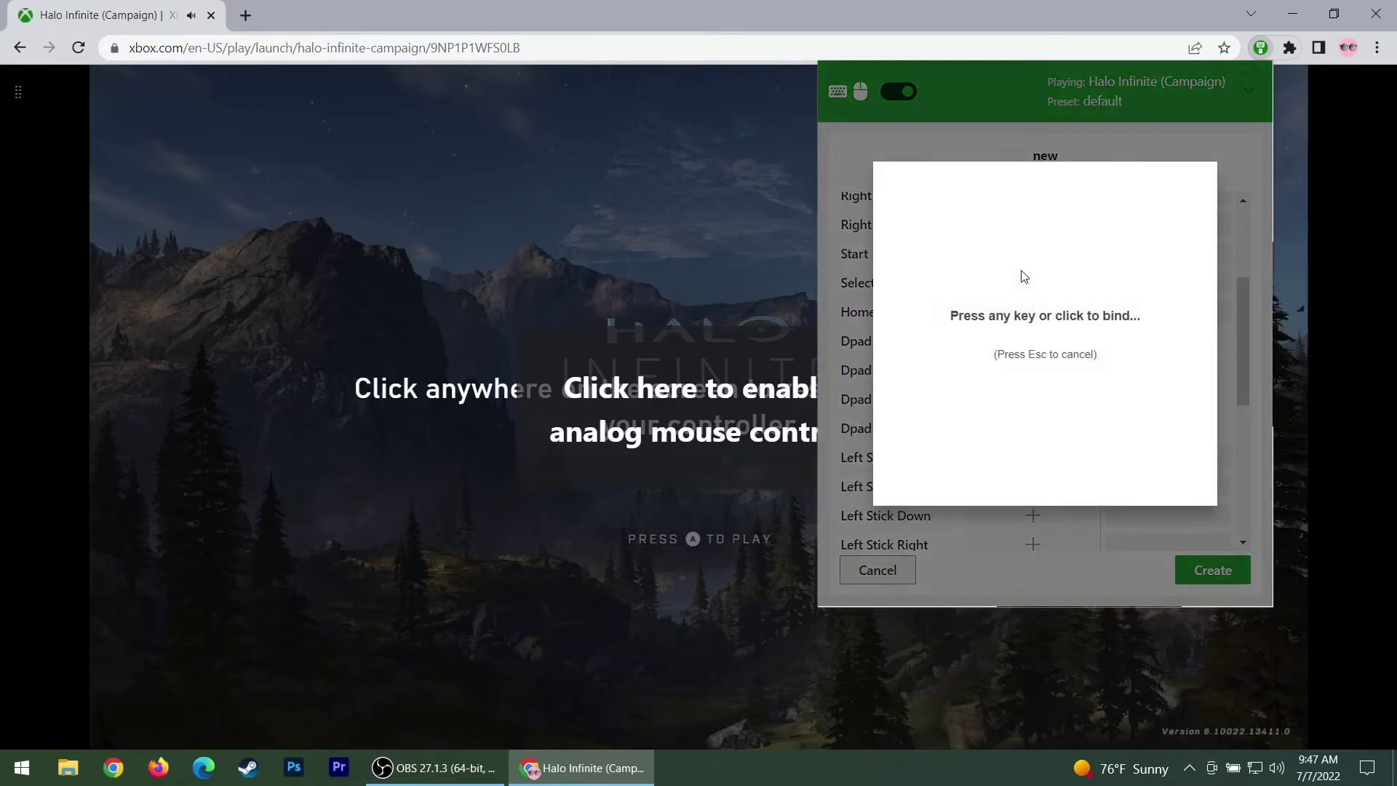
{"action": "key", "text": "Shift_R"}
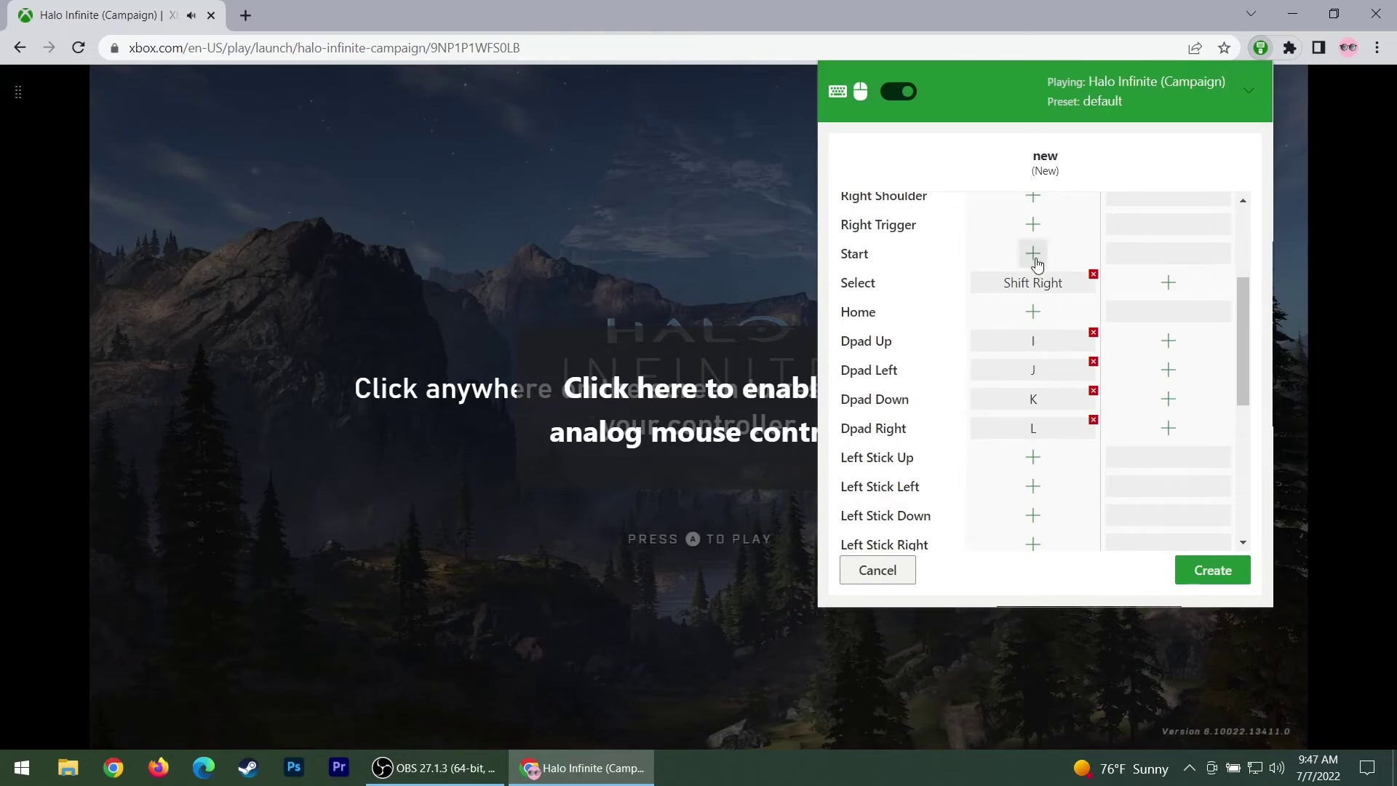
{"action": "left_click", "coordinate": [1036, 322]}
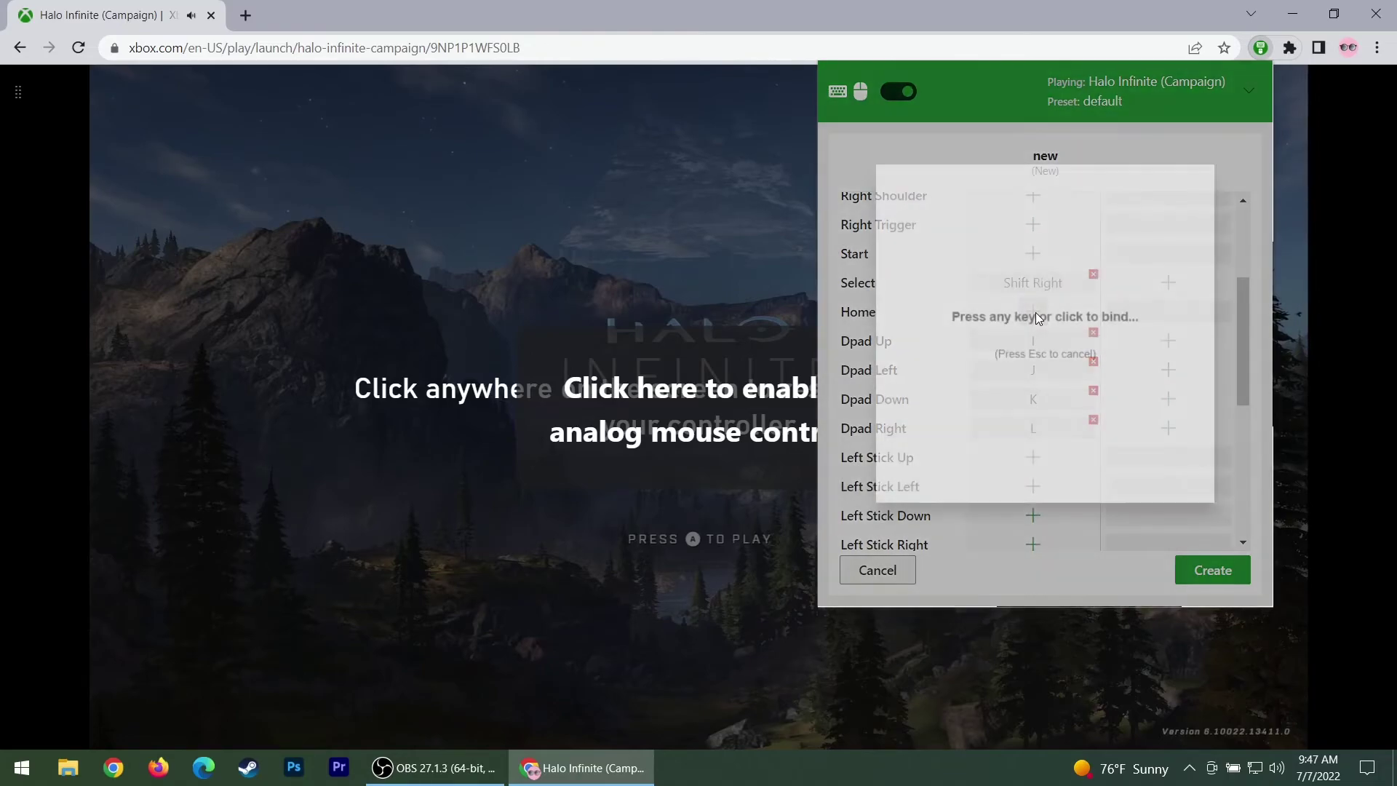
{"action": "key", "text": "BackSpace"}
{"action": "left_click", "coordinate": [1035, 255]}
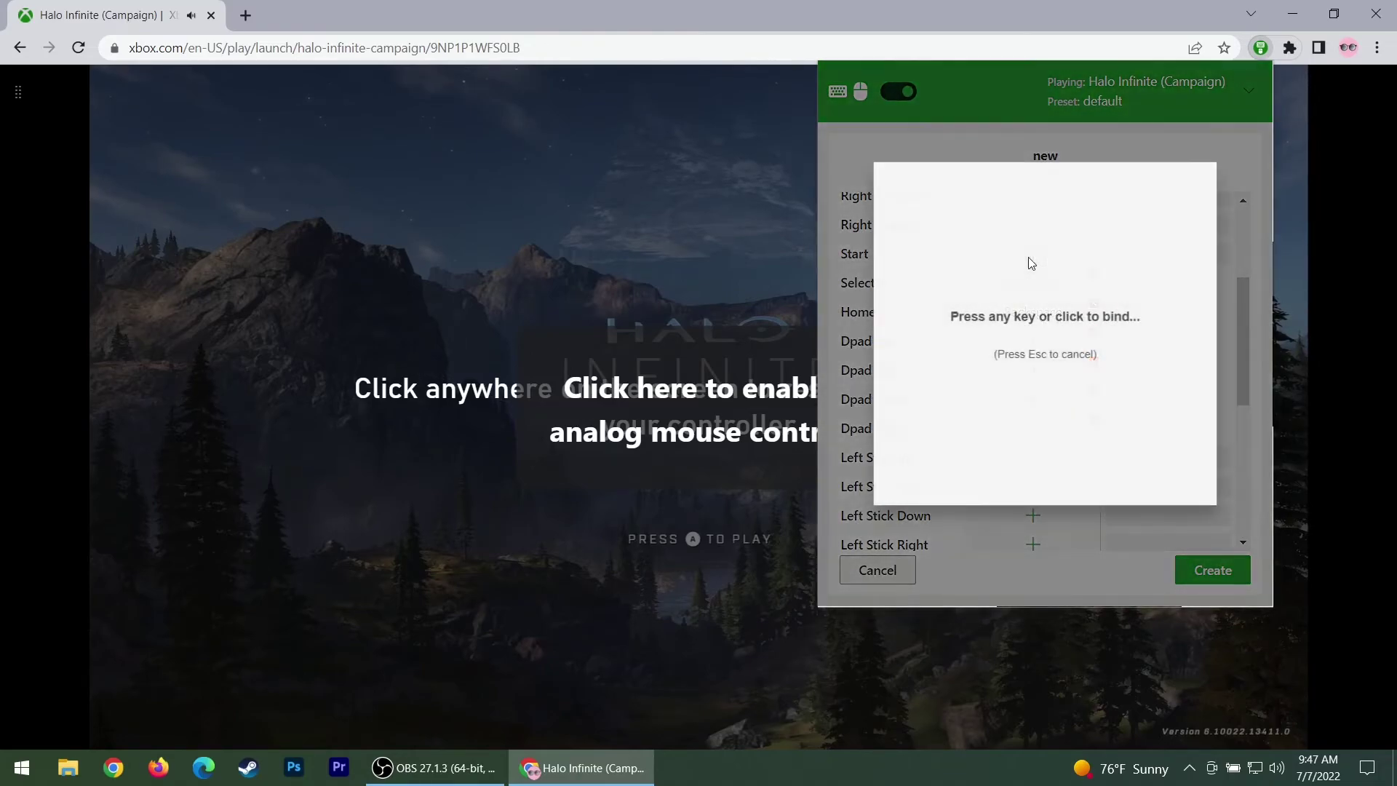
{"action": "key", "text": "Return"}
{"action": "scroll", "coordinate": [1064, 362], "scroll_direction": "down", "scroll_amount": 1}
{"action": "scroll", "coordinate": [1065, 362], "scroll_direction": "down", "scroll_amount": 2}
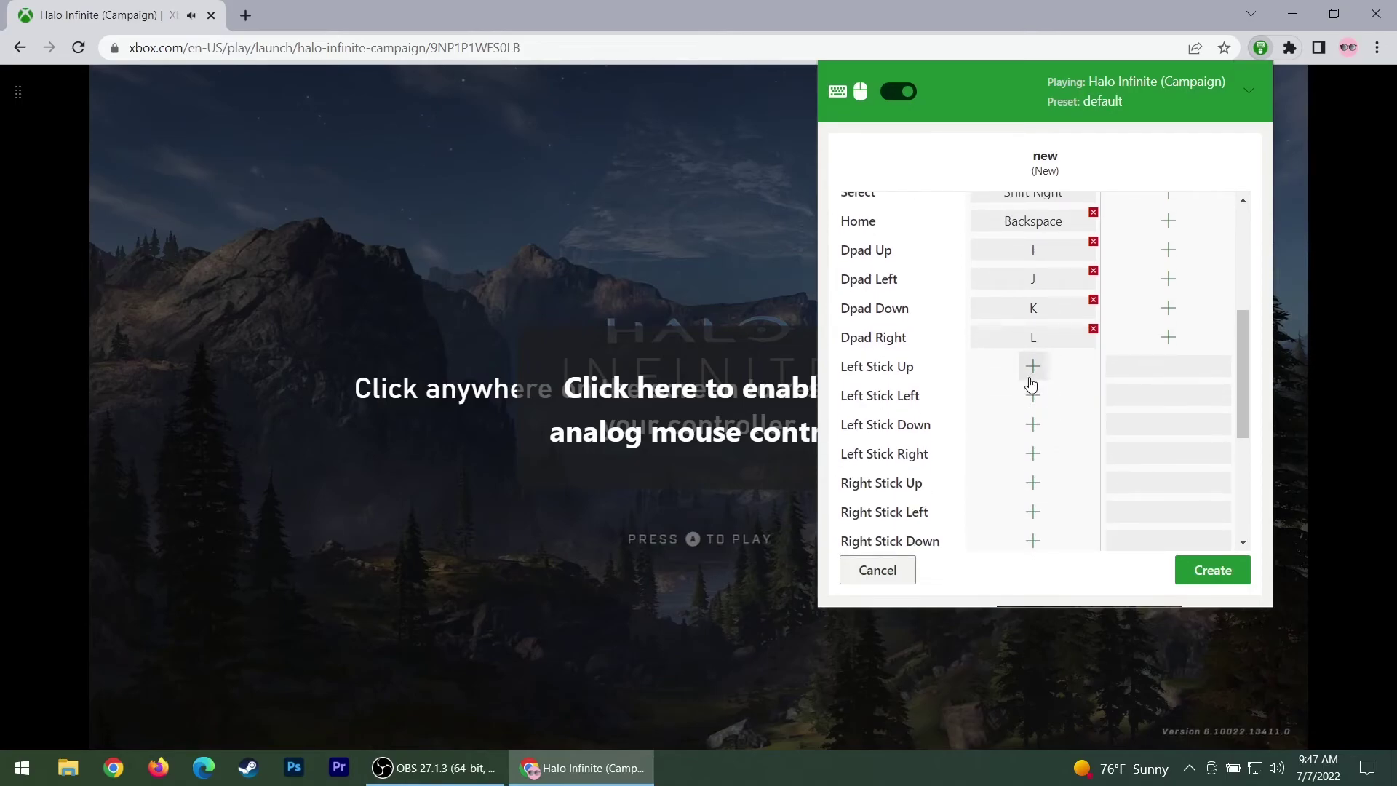
{"action": "scroll", "coordinate": [1032, 381], "scroll_direction": "down", "scroll_amount": 3}
{"action": "scroll", "coordinate": [1032, 382], "scroll_direction": "up", "scroll_amount": 3}
{"action": "scroll", "coordinate": [1033, 384], "scroll_direction": "up", "scroll_amount": 5}
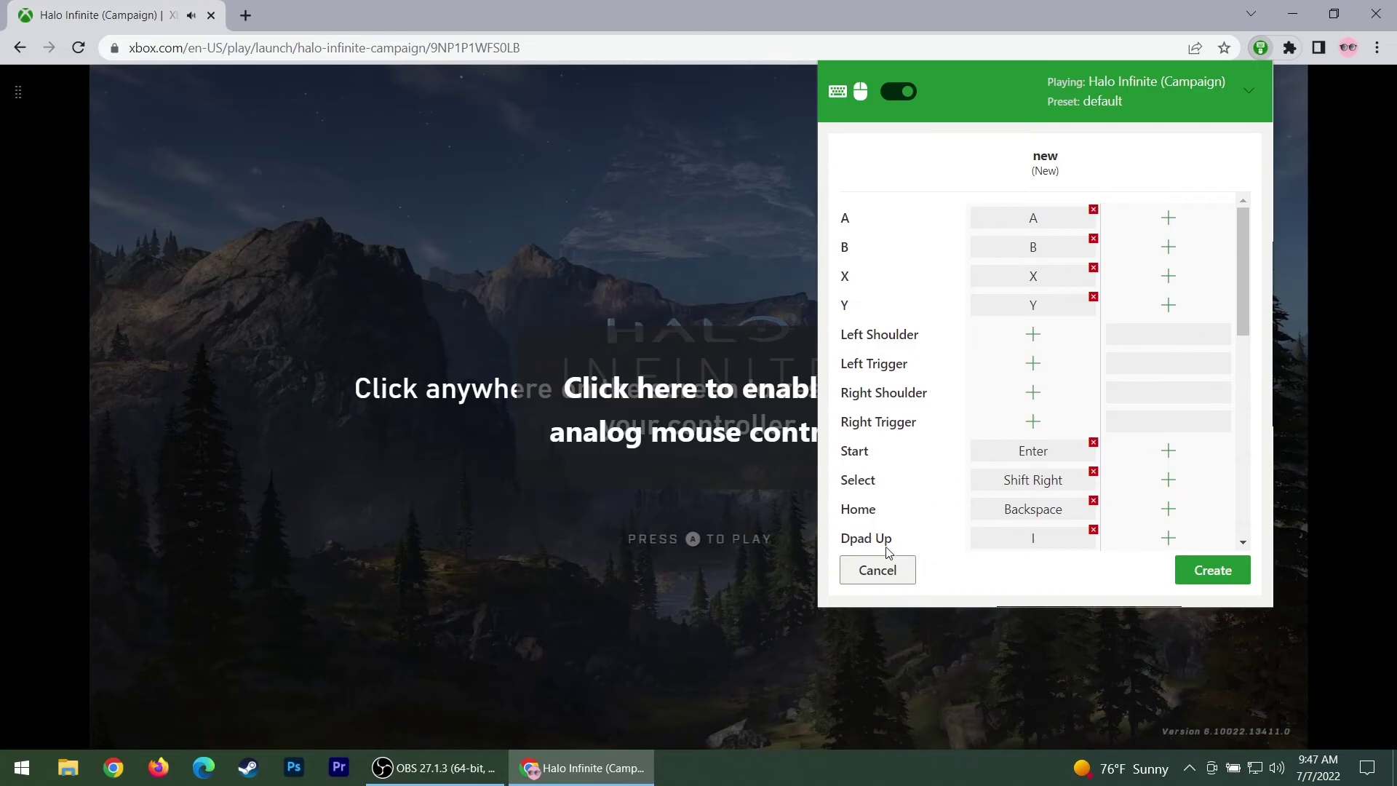
Discard the 'new' preset, close the mapping panel, and start Halo Infinite with analog mouse control
{"action": "left_click", "coordinate": [894, 585]}
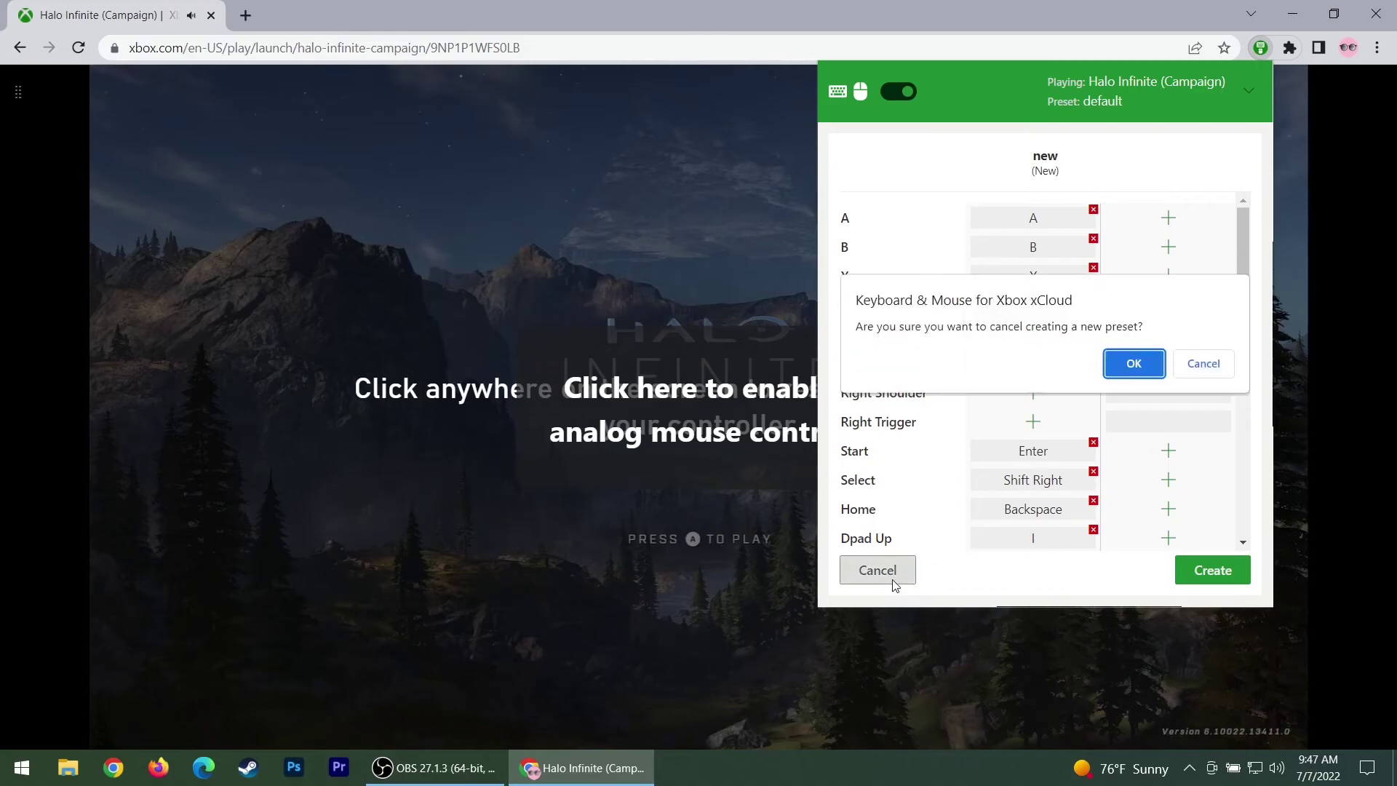
{"action": "left_click", "coordinate": [1142, 364]}
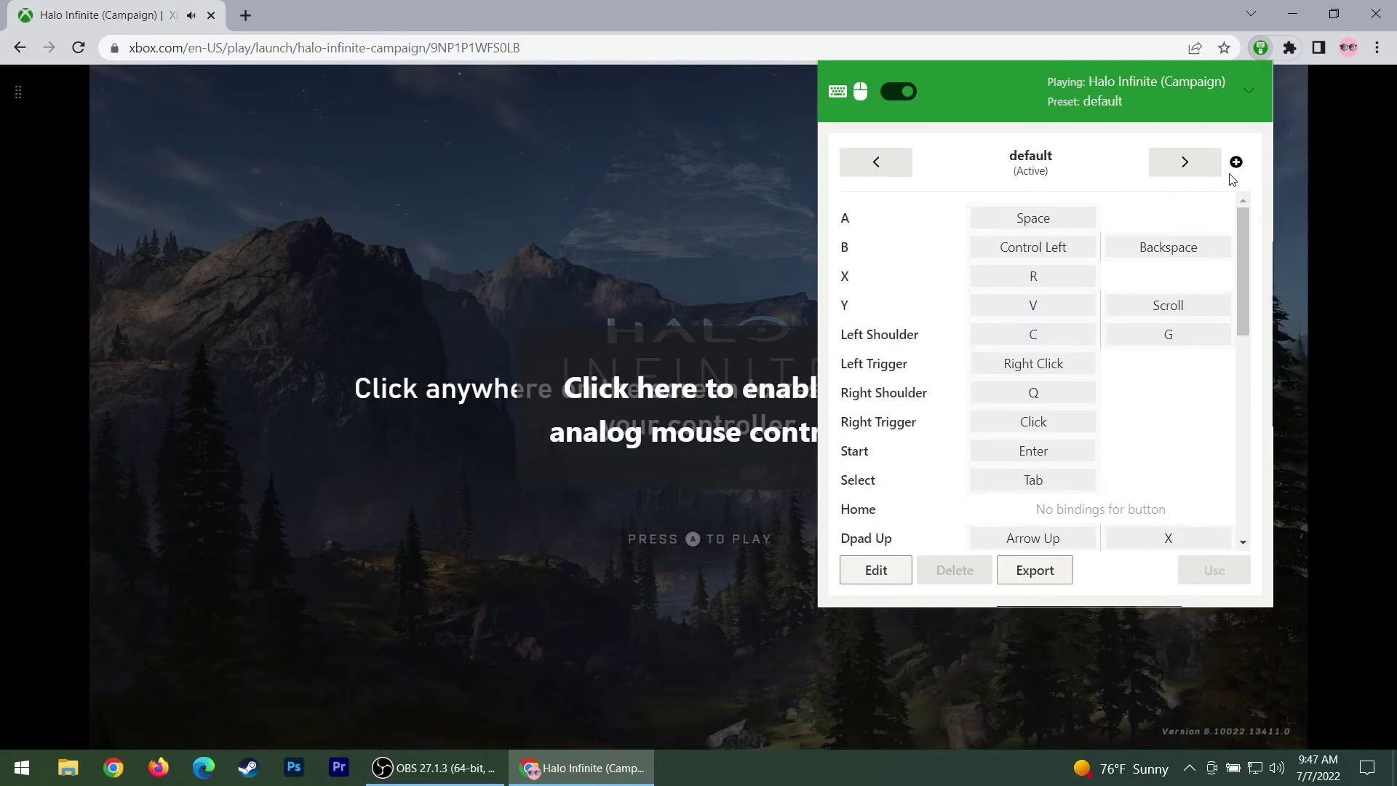
{"action": "left_click", "coordinate": [1265, 50]}
{"action": "left_click", "coordinate": [750, 393]}
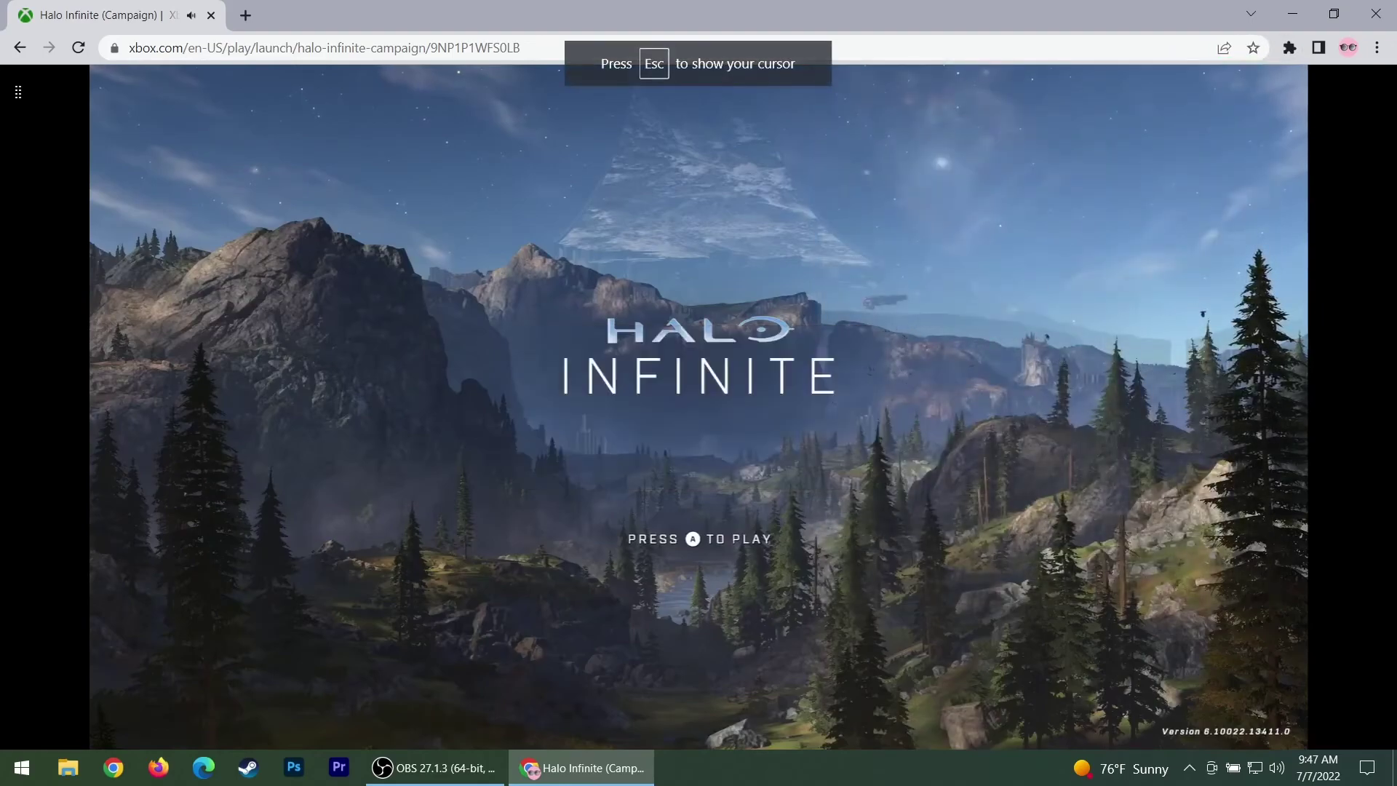
{"action": "key", "text": "space"}
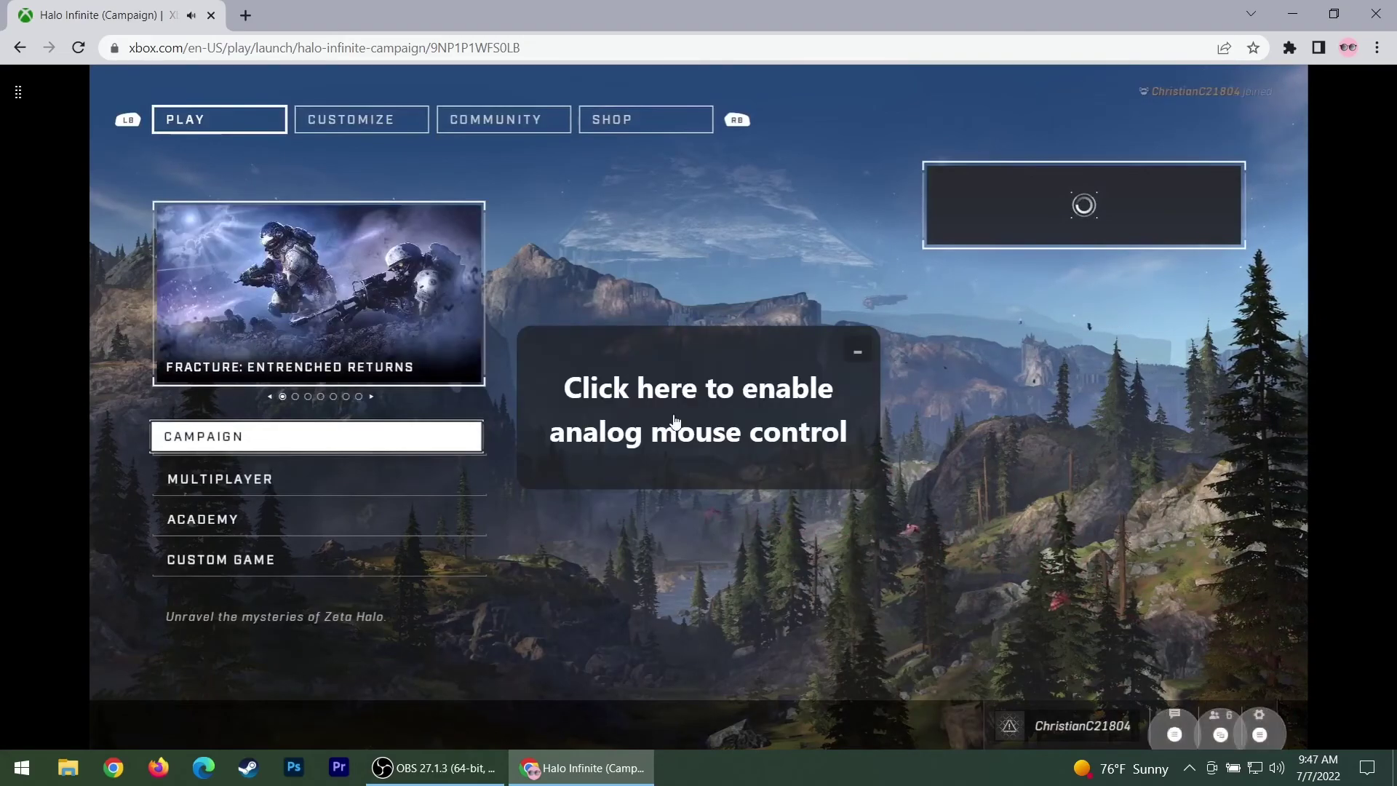
Add a blank new tab and close the Halo Infinite game tab, confirming leaving
{"action": "left_click", "coordinate": [246, 15]}
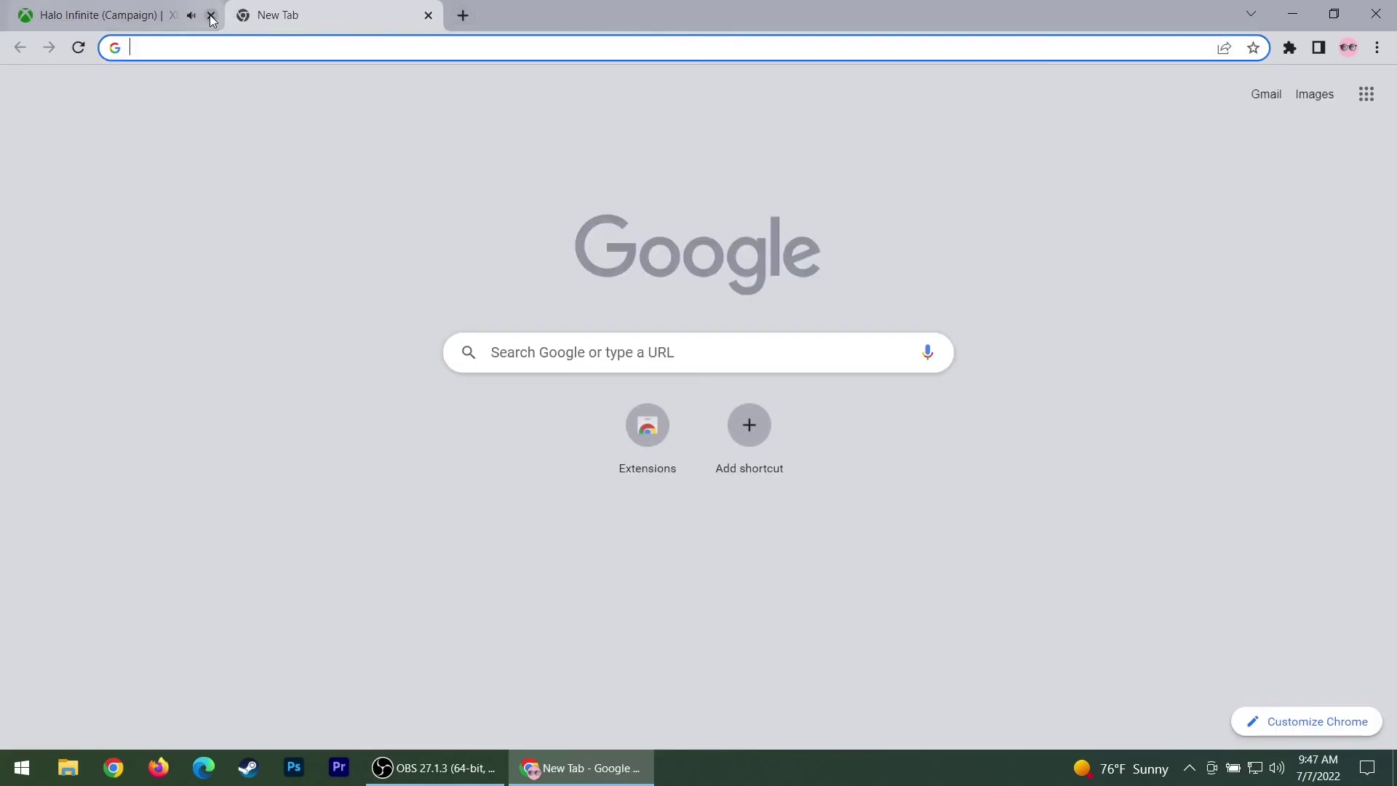
{"action": "left_click", "coordinate": [211, 16]}
{"action": "left_click", "coordinate": [783, 150]}
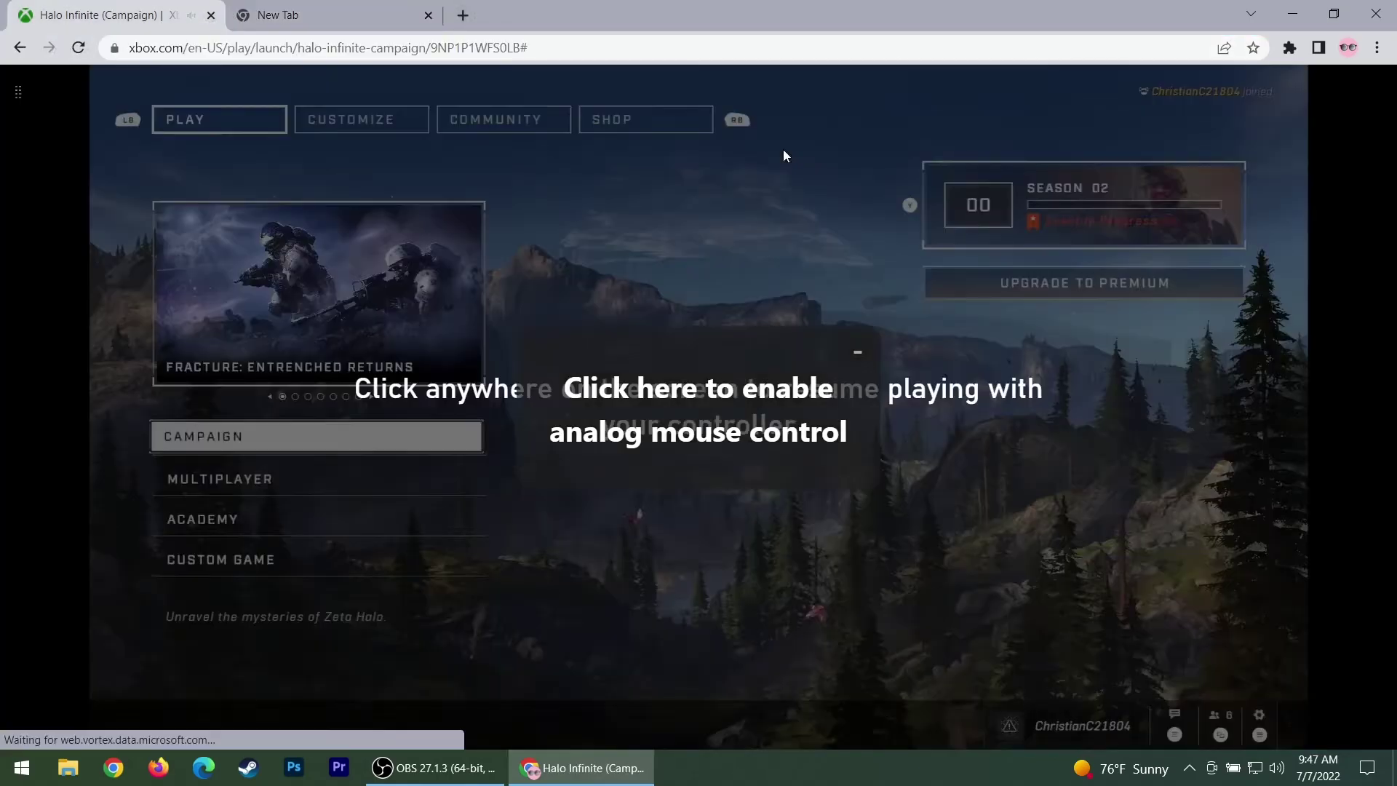